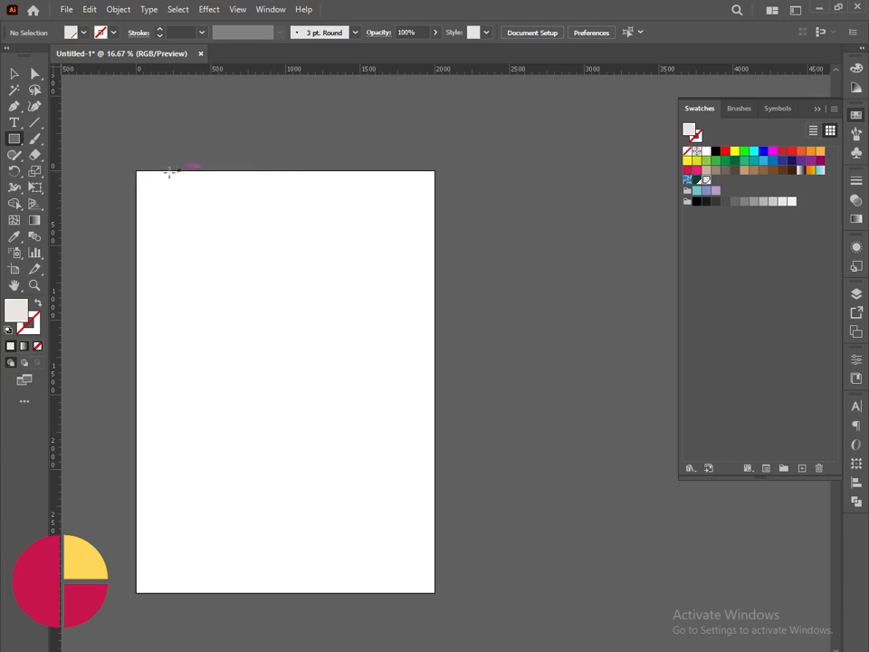
Draw a full-height light beige rectangle over the artboard's left half, duplicate it over the right half, and fill the copy dark green
left_click_drag(137, 171, 288, 592)
key("v")
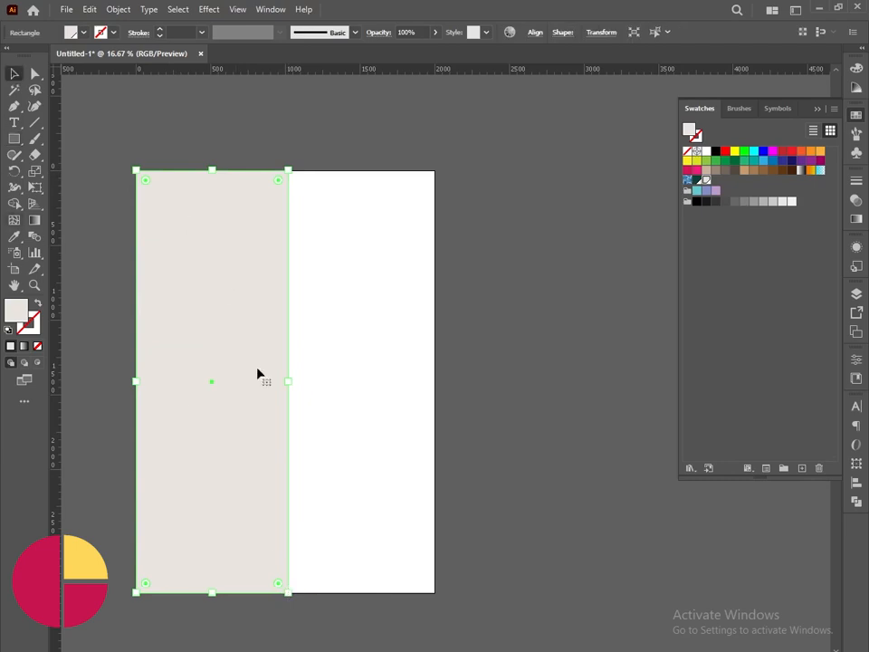
left_click_drag(261, 419, 405, 419)
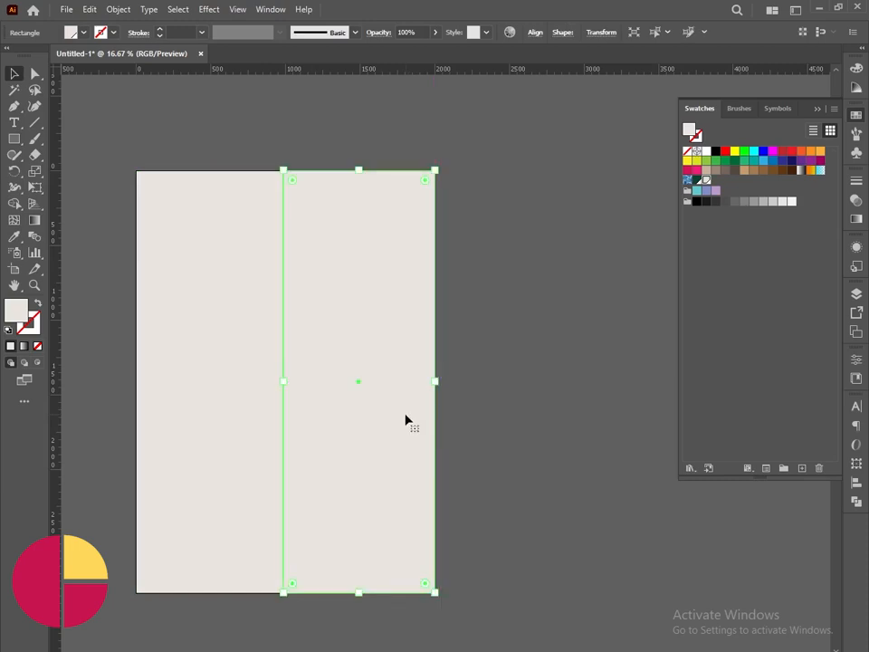
left_click(694, 179)
left_click(506, 270)
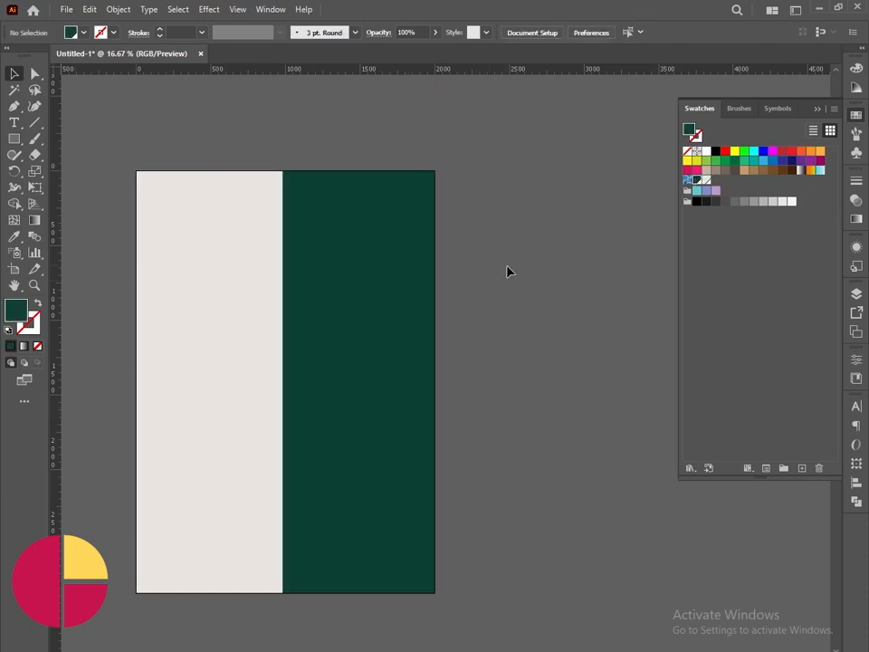
Show Layer 1 and move the paper texture image onto the artboard over the two rectangles
left_click(858, 296)
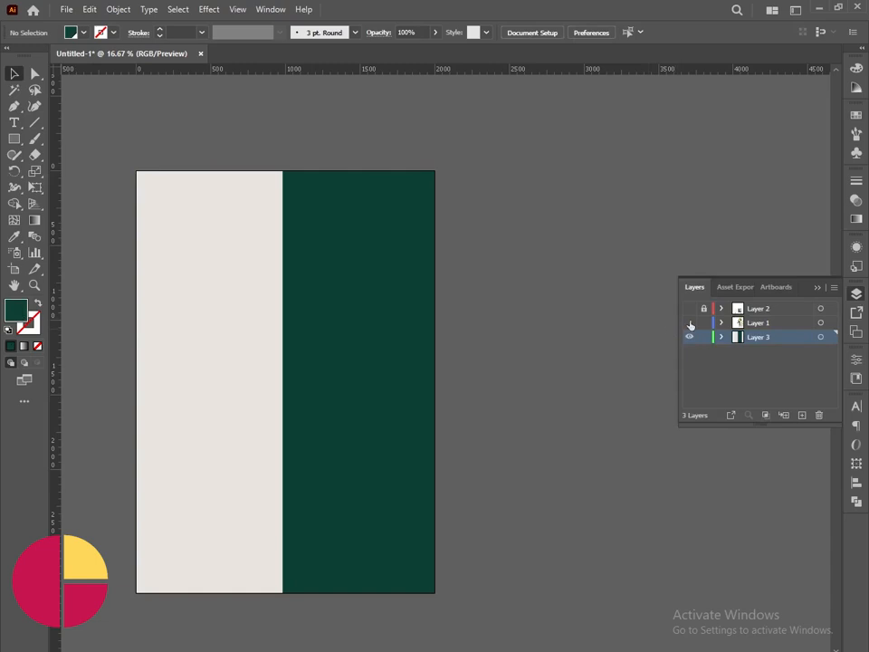
left_click(689, 324)
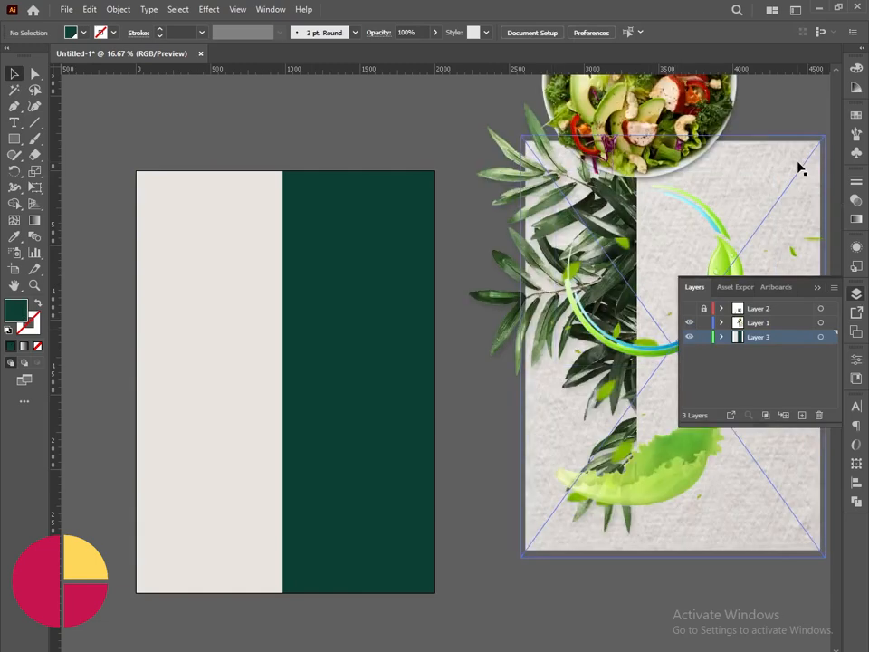
left_click_drag(800, 167, 413, 199)
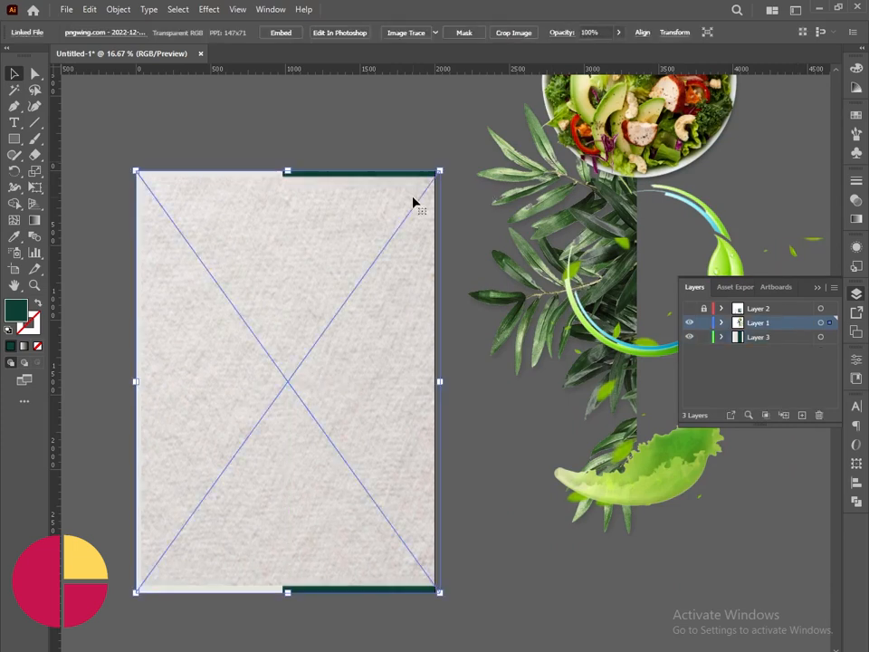
Set the paper texture's blend mode to Multiply
left_click(855, 201)
left_click(722, 195)
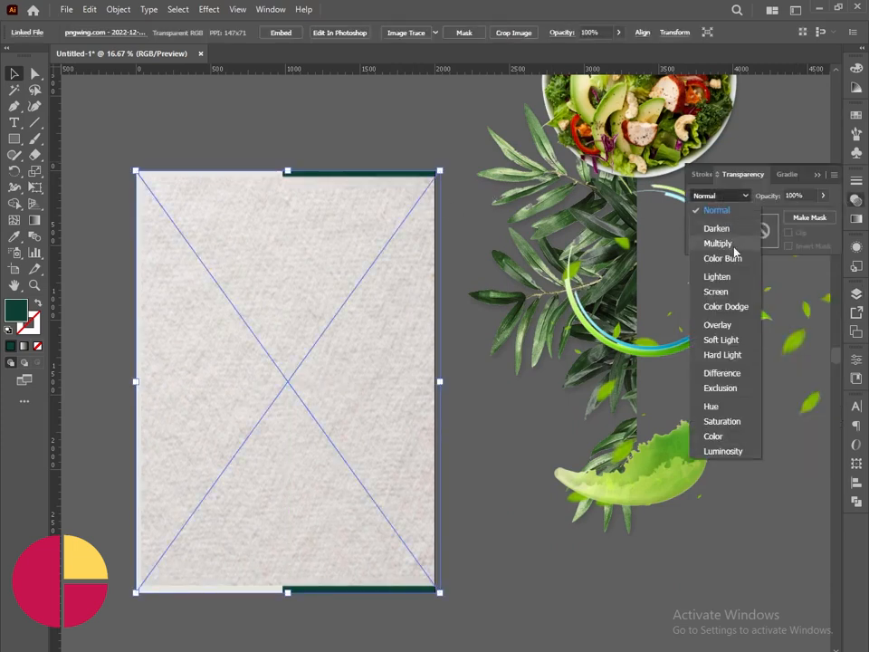
left_click(718, 244)
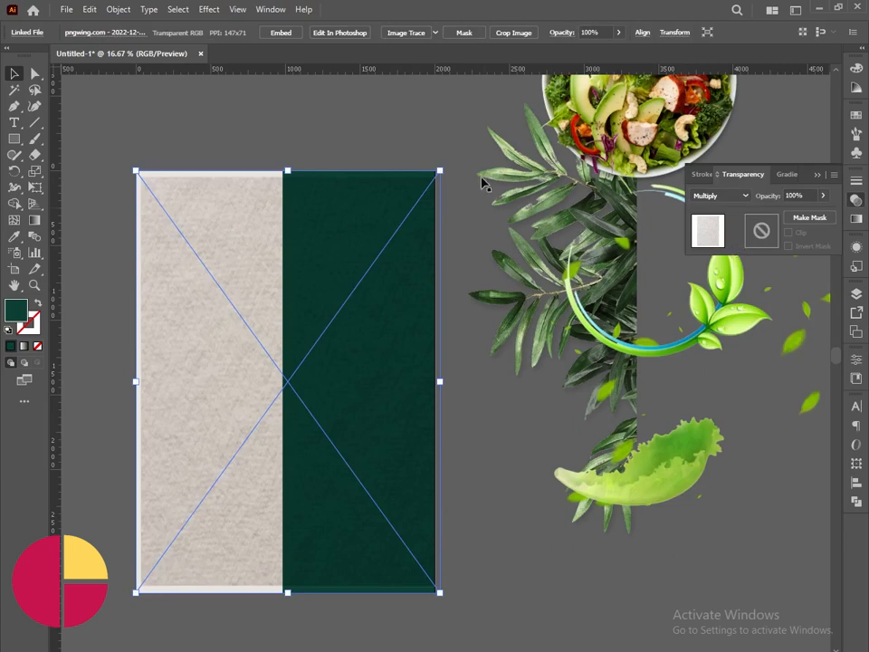
left_click(417, 109)
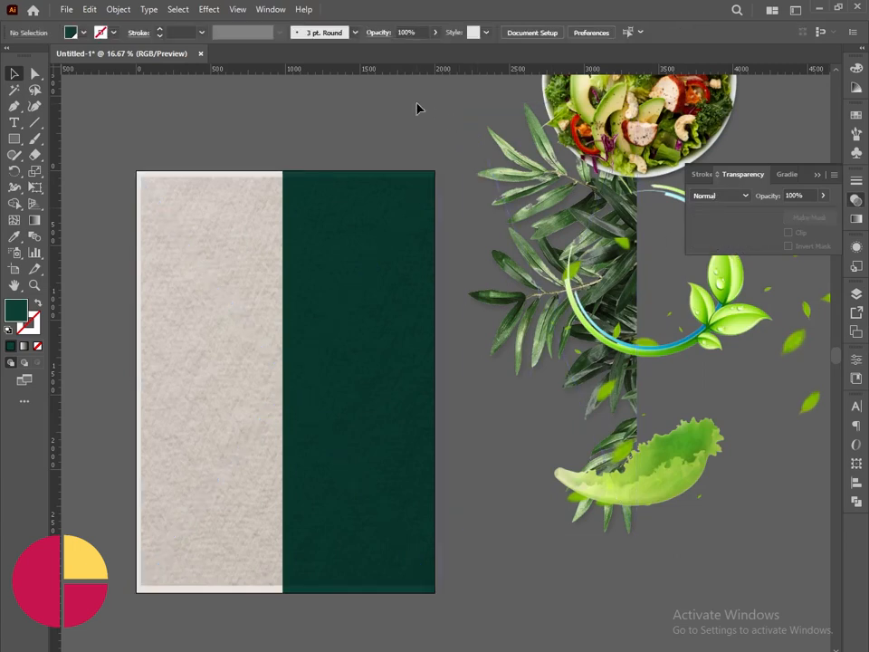
left_click(818, 174)
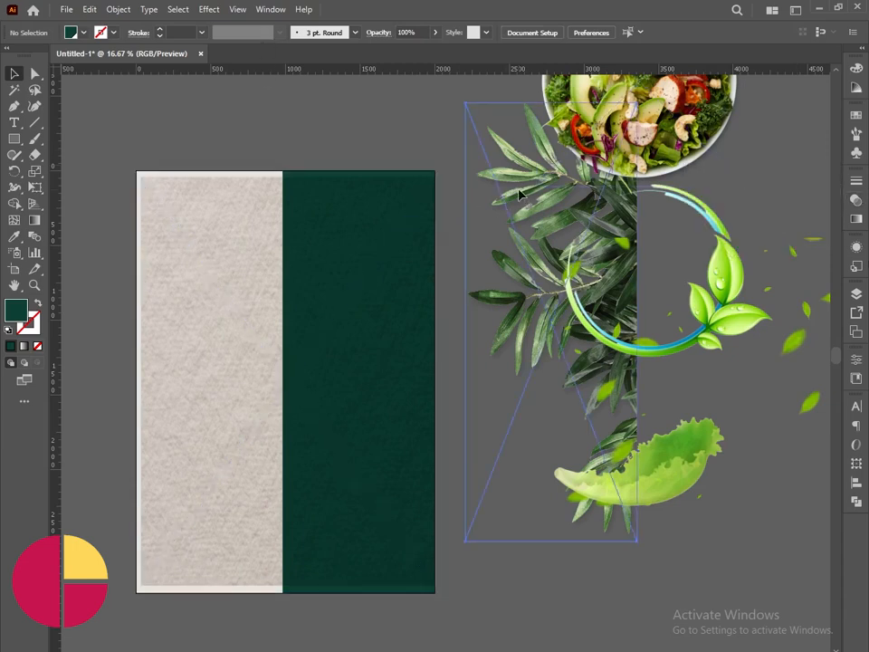
Move the palm leaves image onto the artboard, reflect it horizontally, and align it with the artboard's left edge
left_click_drag(520, 193, 142, 258)
right_click(146, 257)
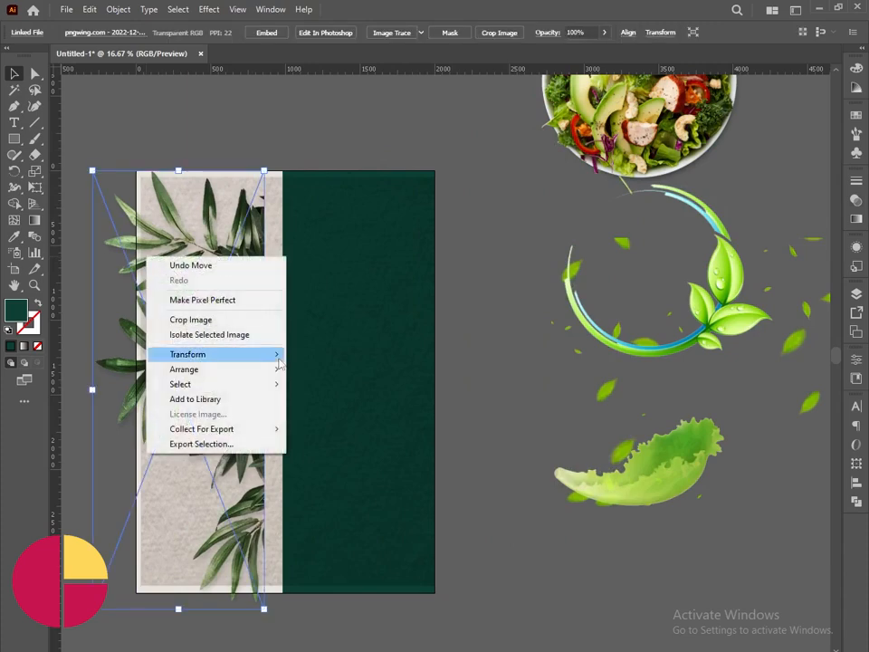
mouse_move(278, 355)
left_click(340, 405)
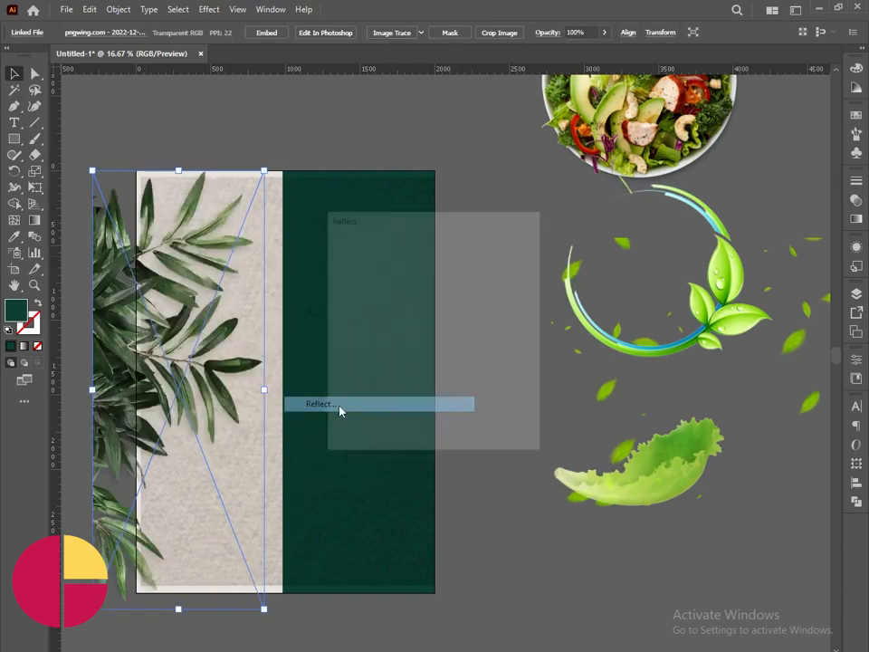
left_click(440, 431)
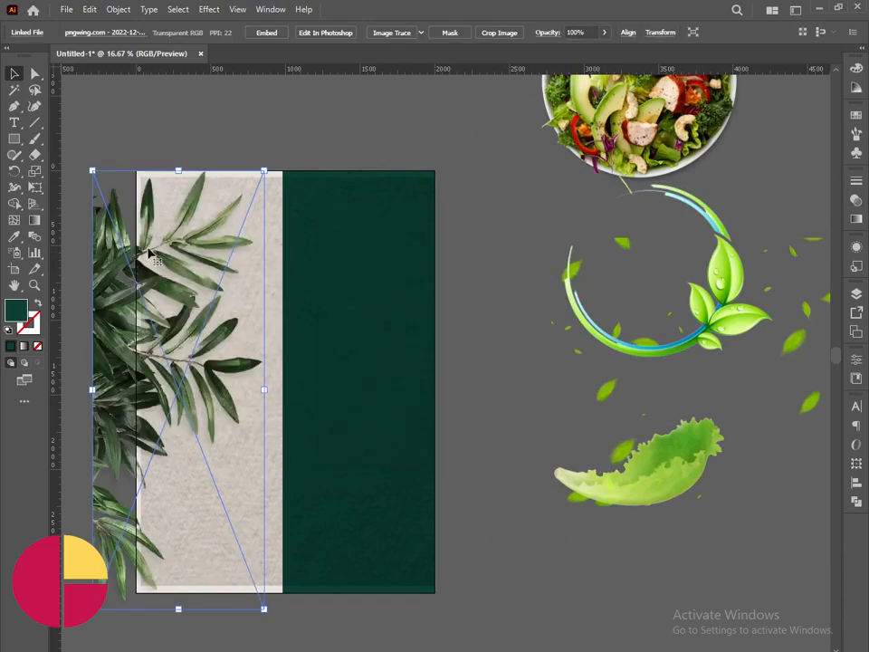
left_click_drag(149, 255, 191, 249)
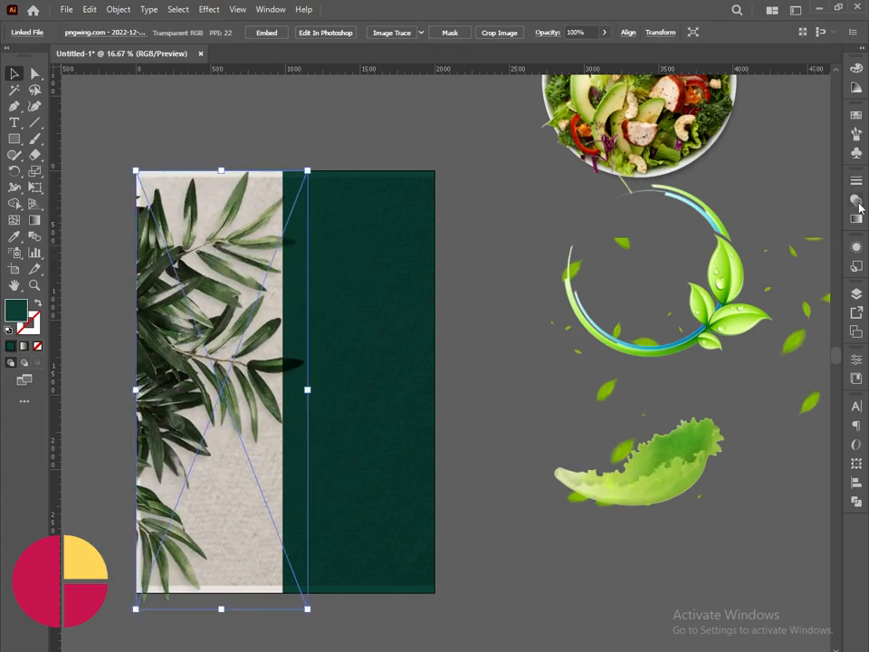
Lower the palm leaves image's opacity to about 26%
left_click(859, 203)
left_click(822, 195)
left_click(788, 214)
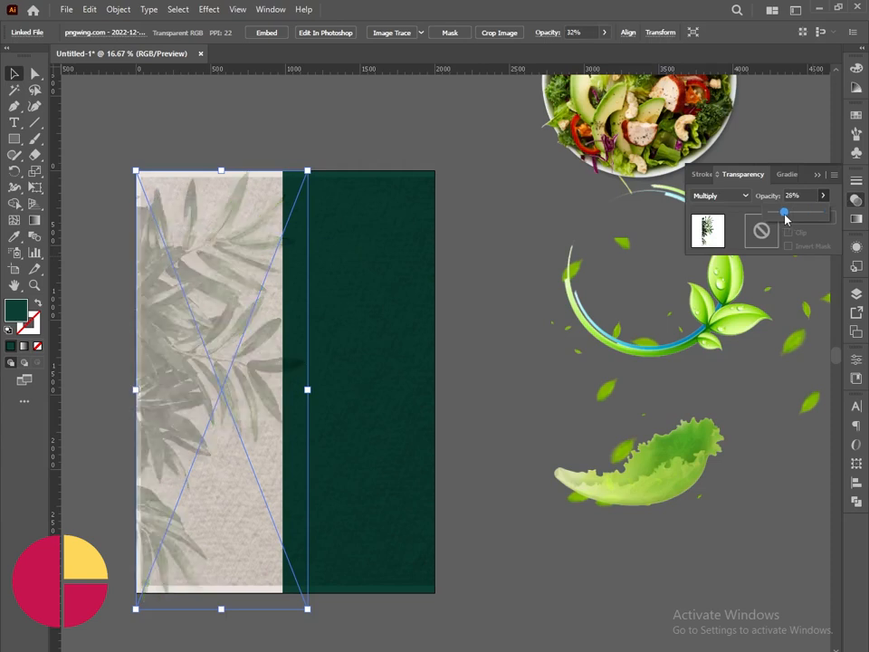
left_click(520, 193)
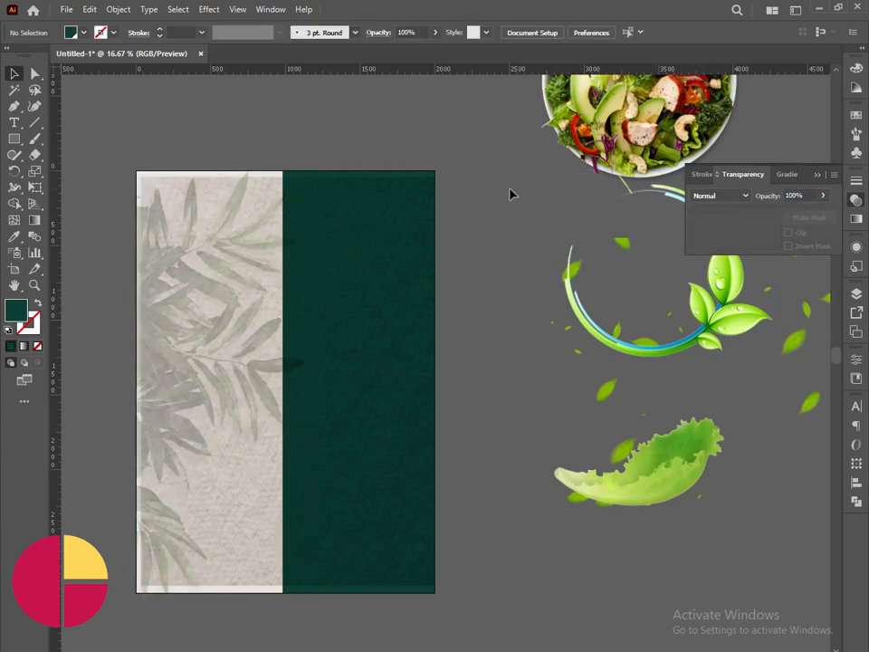
left_click(817, 176)
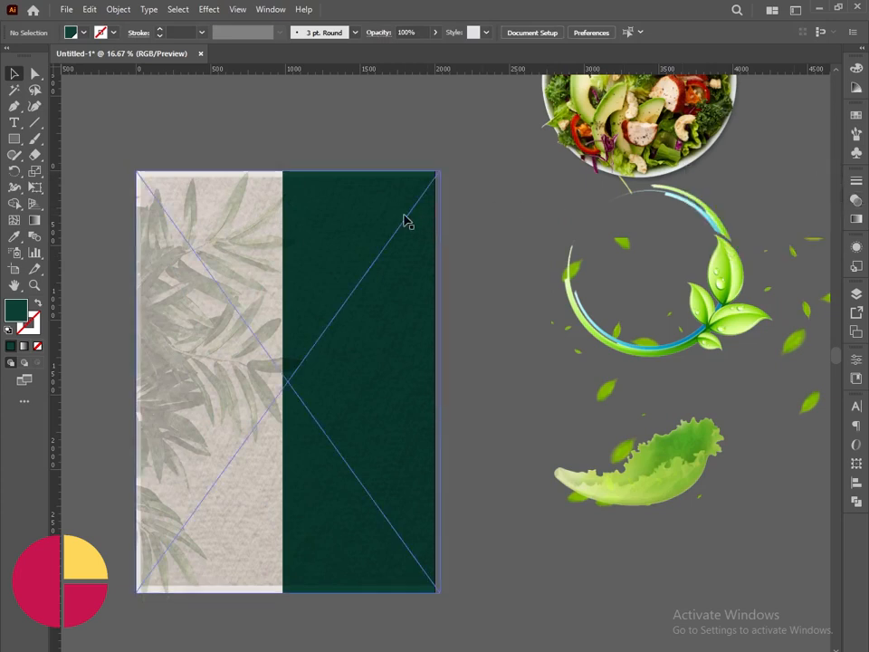
Swap the beige and green halves and mirror the palm leaves against the artboard's right edge at 36% opacity
left_click_drag(402, 216, 397, 237)
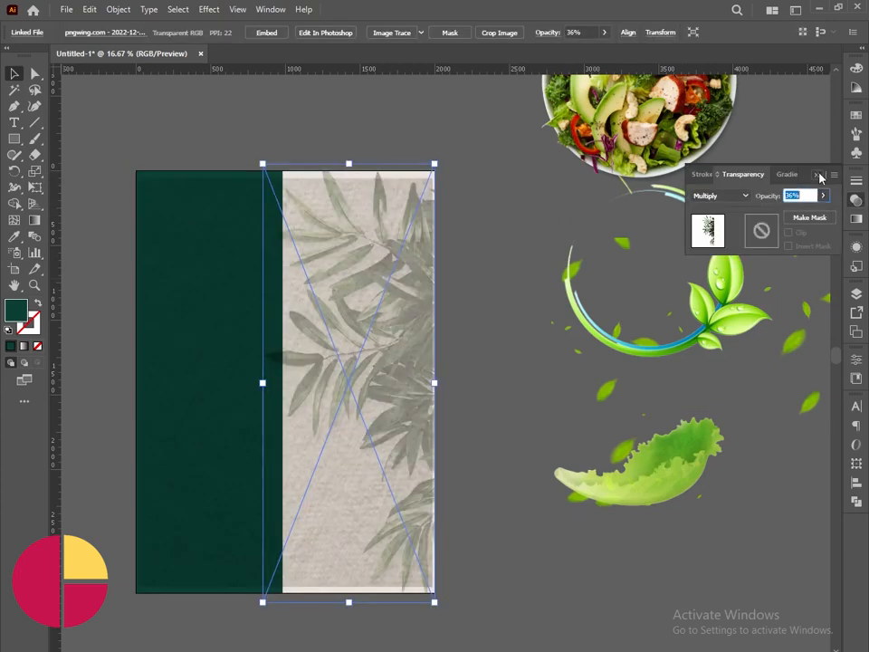
left_click(818, 176)
left_click(768, 157)
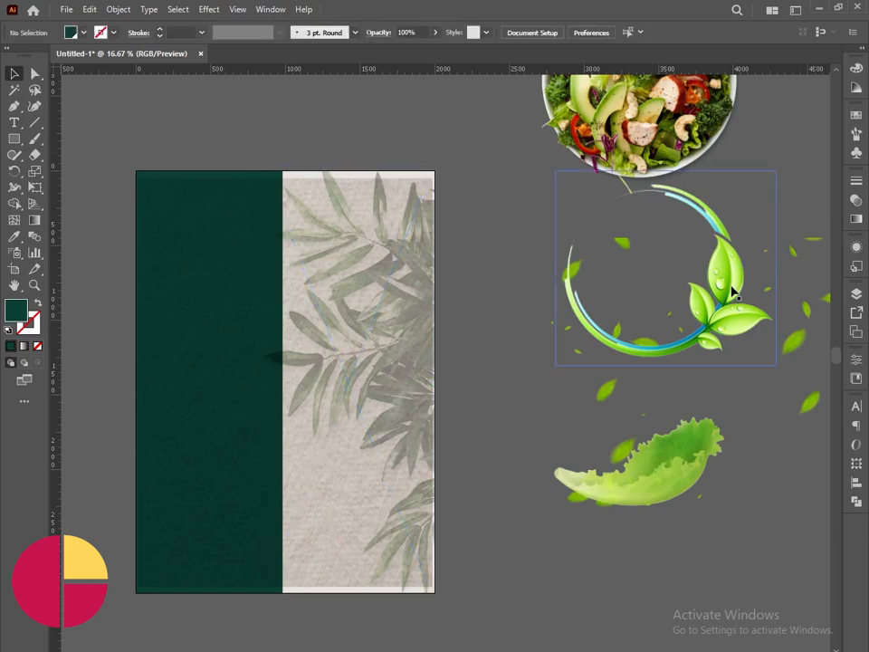
Move the green leaf ring and the salad bowl onto the artboard's upper half, with the ring's leaves showing beside the bowl's right side
left_click_drag(731, 289, 381, 323)
left_click_drag(649, 142, 303, 363)
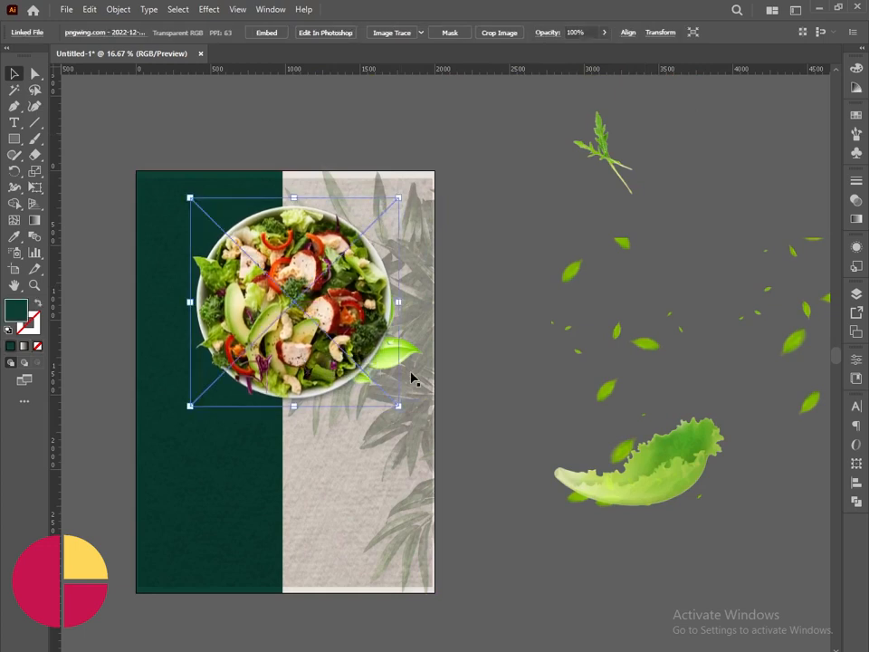
left_click_drag(412, 361, 432, 360)
left_click(245, 251)
mouse_move(329, 316)
left_mouse_down()
mouse_move(316, 308)
mouse_move(322, 315)
left_mouse_up()
left_click_drag(413, 355, 404, 352)
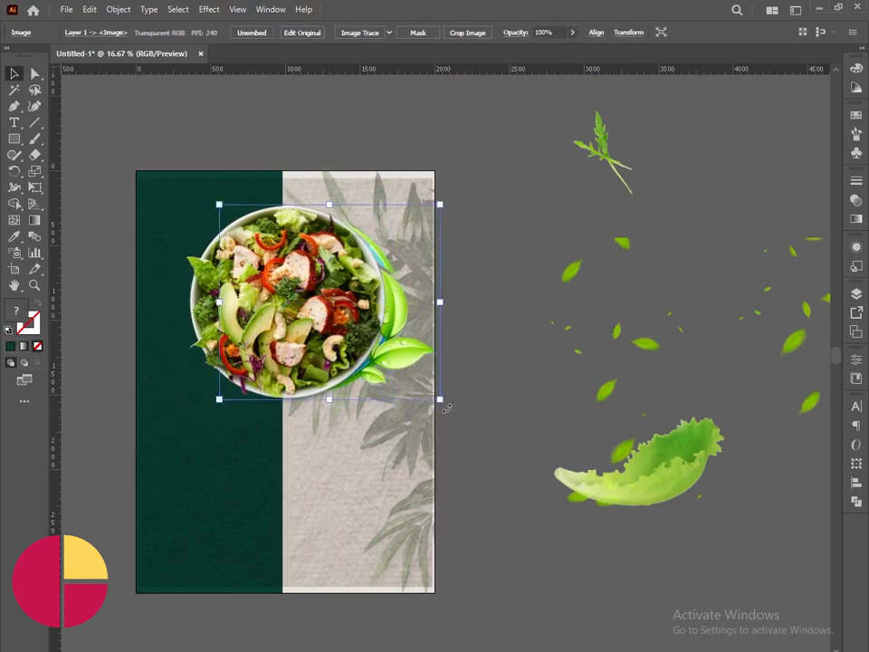
Rotate the leaf ring counterclockwise so its leaves rise at the bowl's upper right, and adjust the bowl's and ring's positions
left_click_drag(446, 408, 405, 272)
left_click_drag(333, 318, 327, 324)
left_click_drag(405, 275, 401, 284)
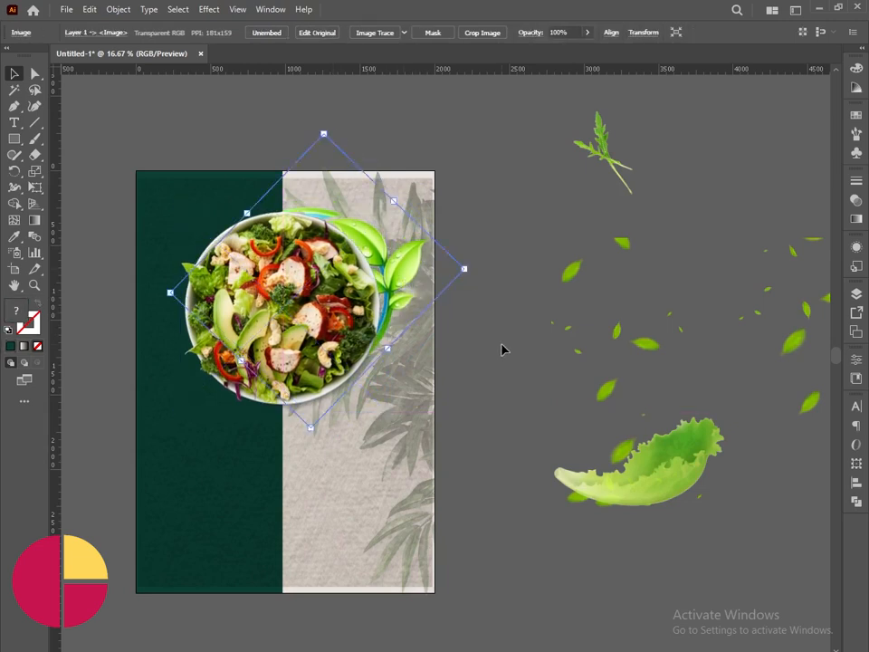
left_click(501, 349)
Place the scattered leaves image over the artboard's lower part behind the bowl and reduce its opacity to 48%
left_click_drag(656, 346, 238, 437)
left_click(856, 200)
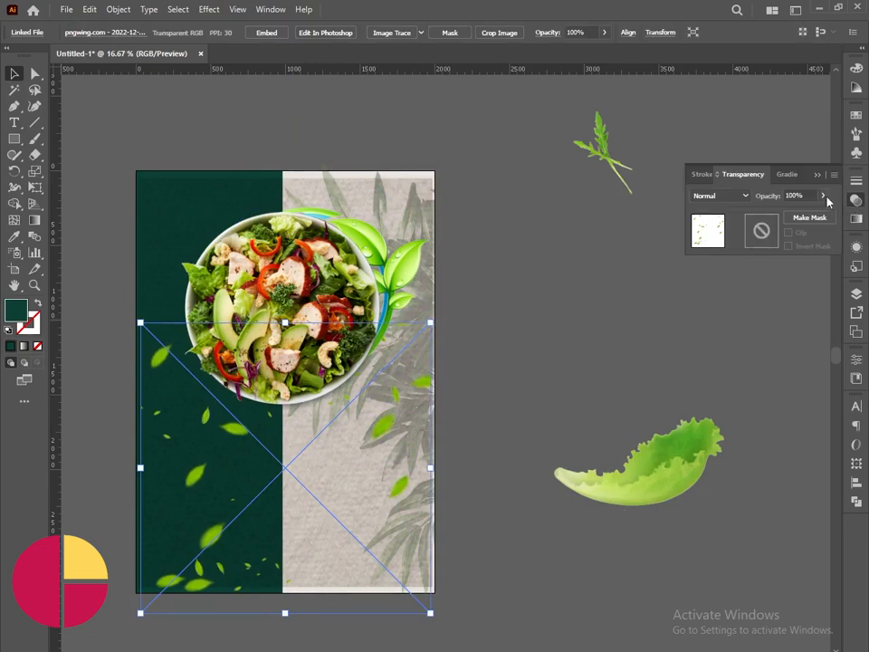
left_click_drag(801, 214, 791, 214)
left_click(276, 455)
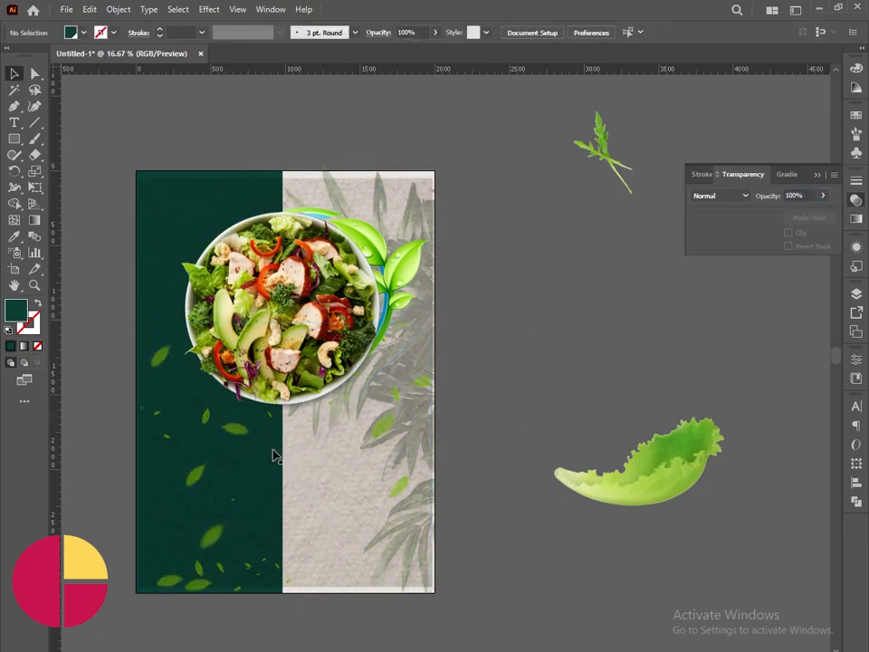
left_click_drag(276, 455, 243, 433)
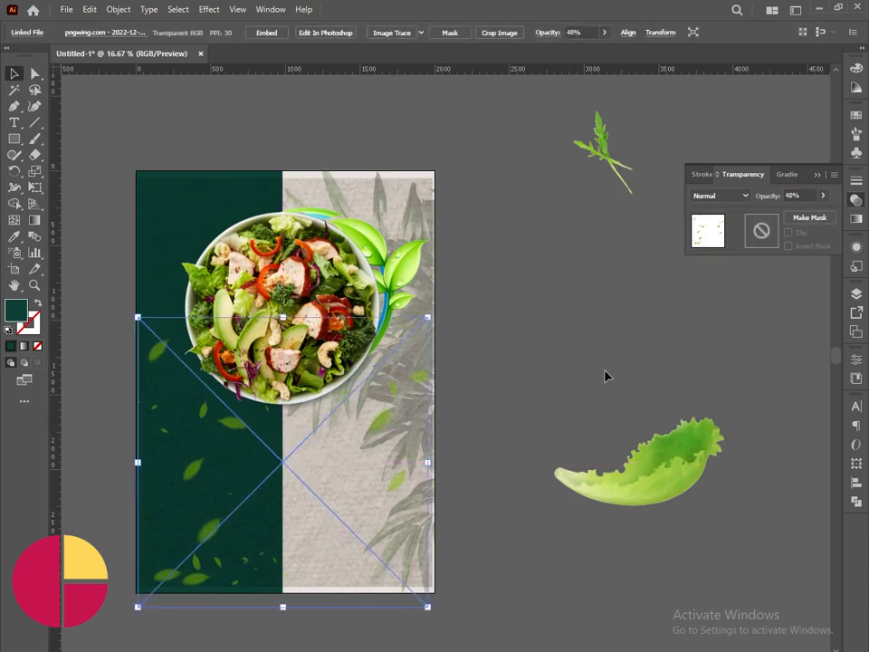
left_click(625, 347)
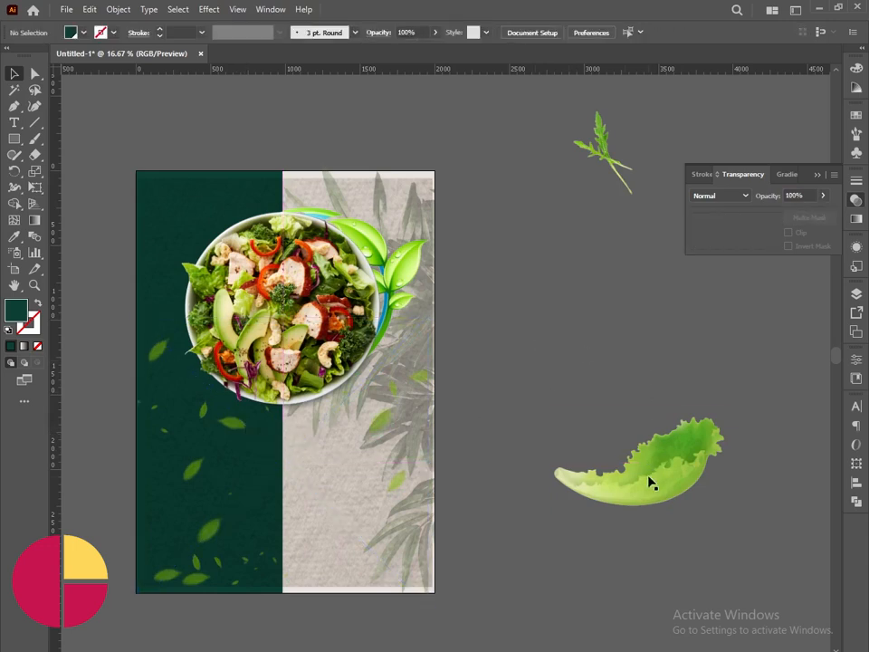
Place the lettuce leaf at the artboard's bottom-right corner and set its opacity to 100%
left_click_drag(672, 481, 399, 580)
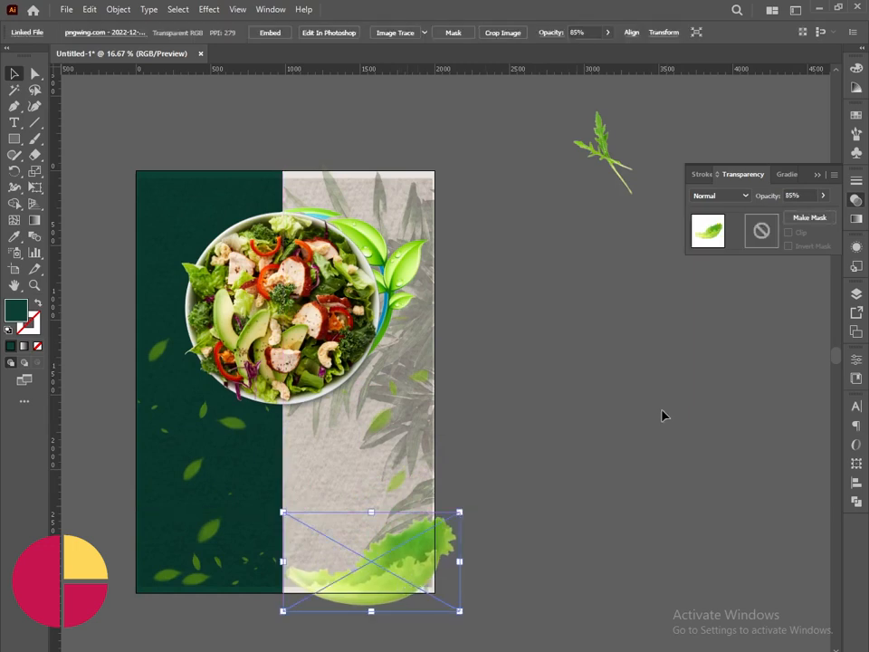
left_click(823, 196)
left_click_drag(814, 215, 823, 217)
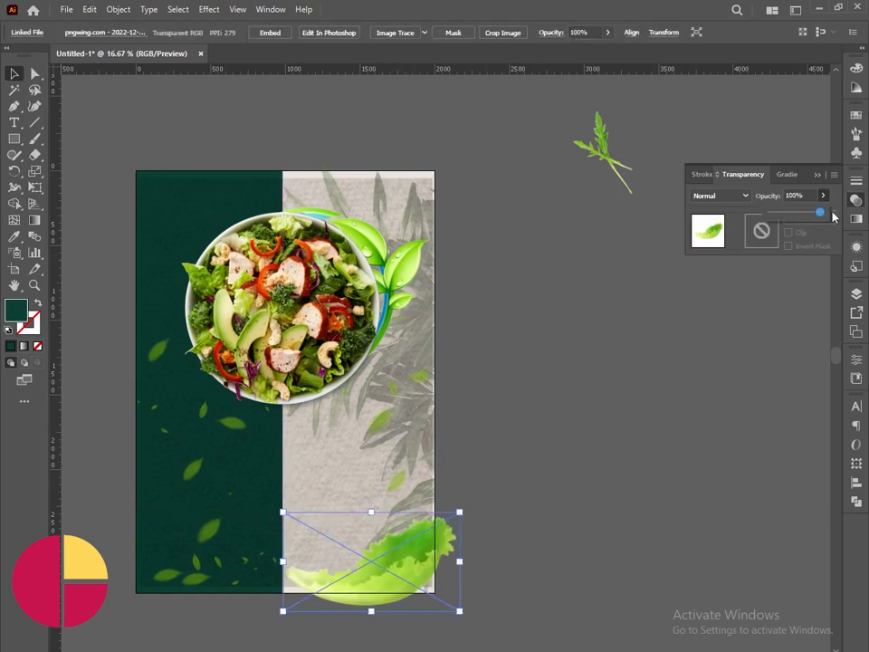
left_click(417, 562)
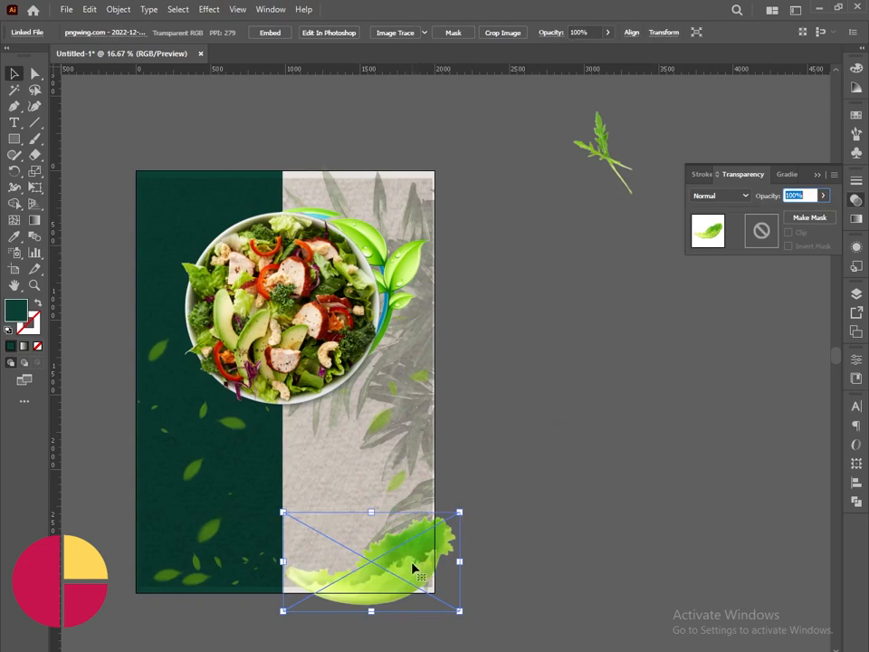
left_click_drag(422, 563, 412, 565)
left_click(606, 197)
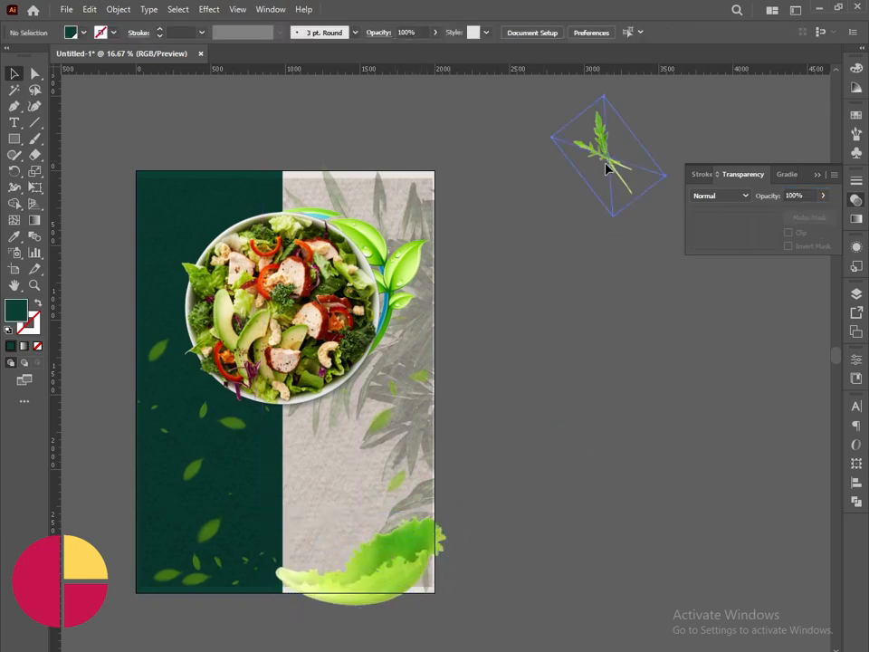
Place the small herb sprig at the bowl's upper-left edge, paste a copy of it in front, and move the copy below the bowl
left_click_drag(606, 168, 196, 250)
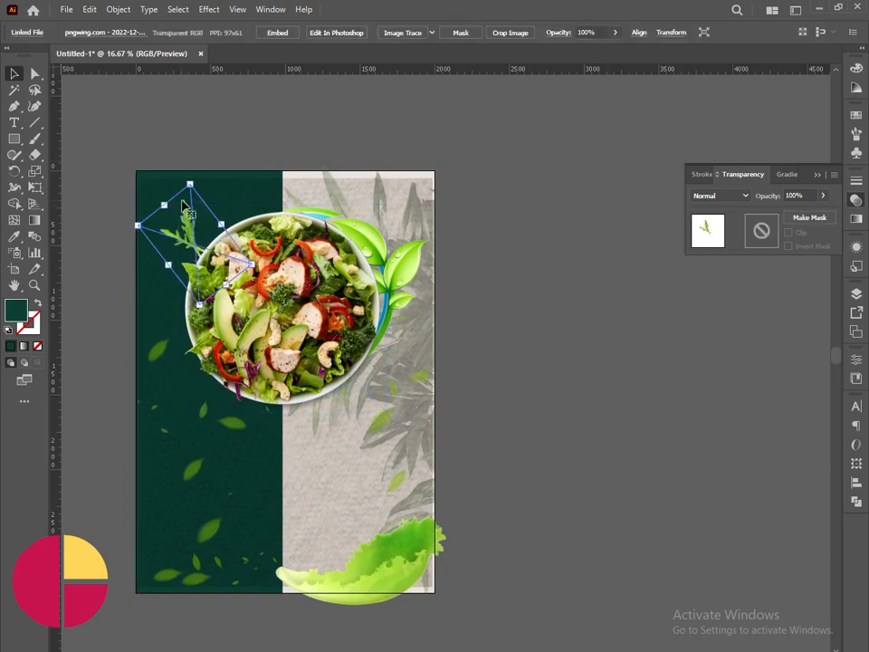
left_click(90, 10)
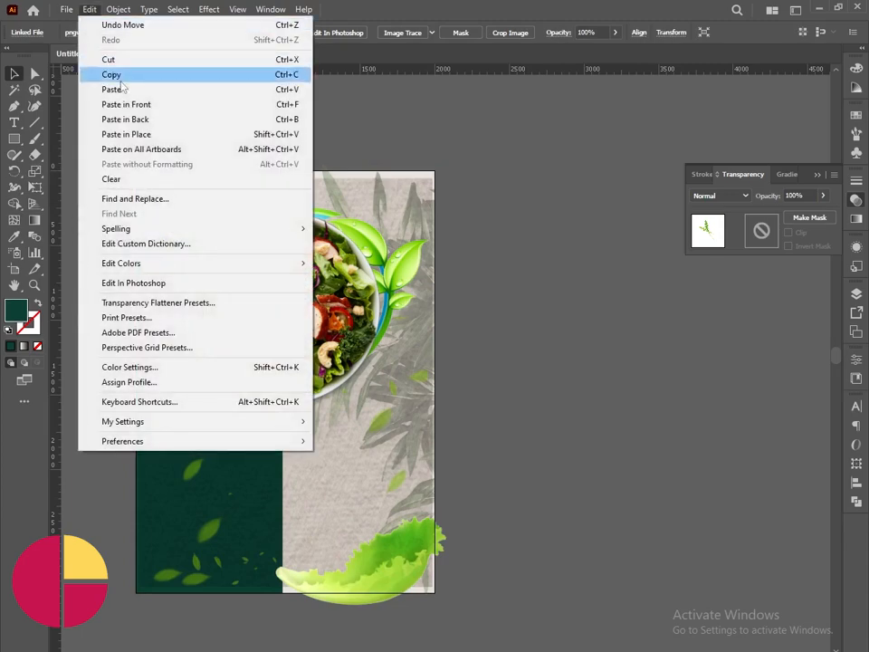
left_click(120, 79)
left_click(88, 10)
left_click(143, 104)
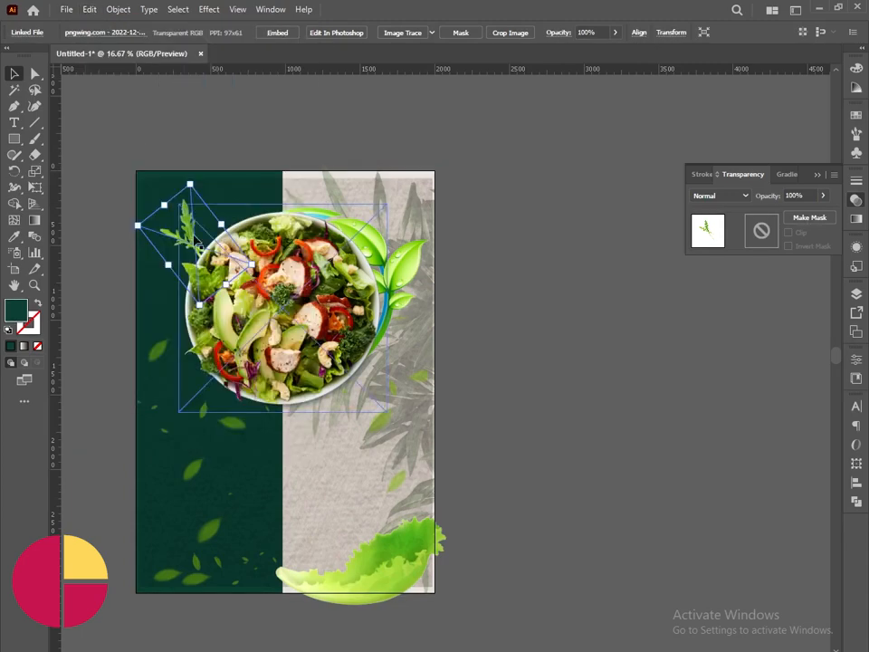
left_click_drag(184, 203, 260, 432)
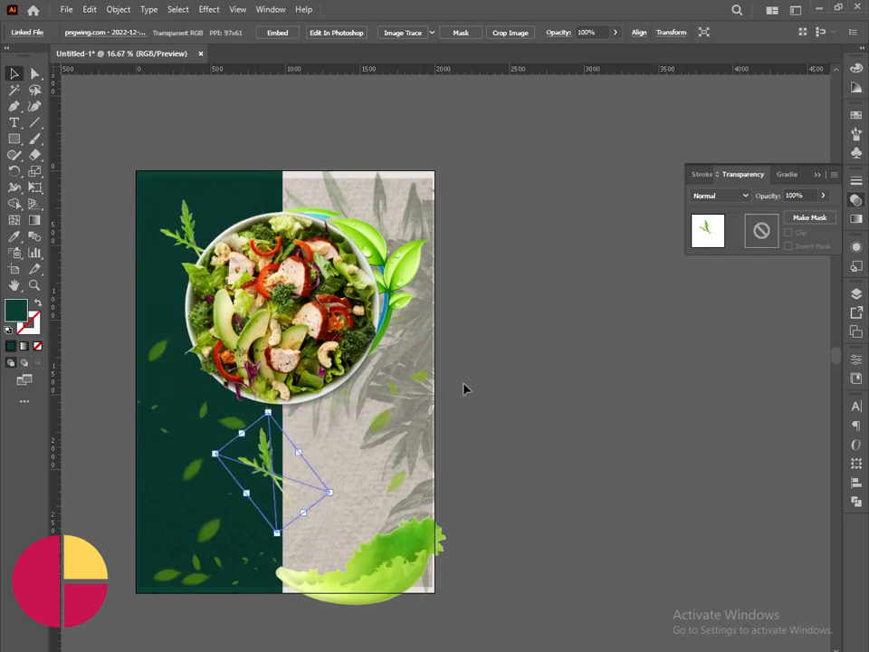
left_click(580, 335)
left_click(34, 284)
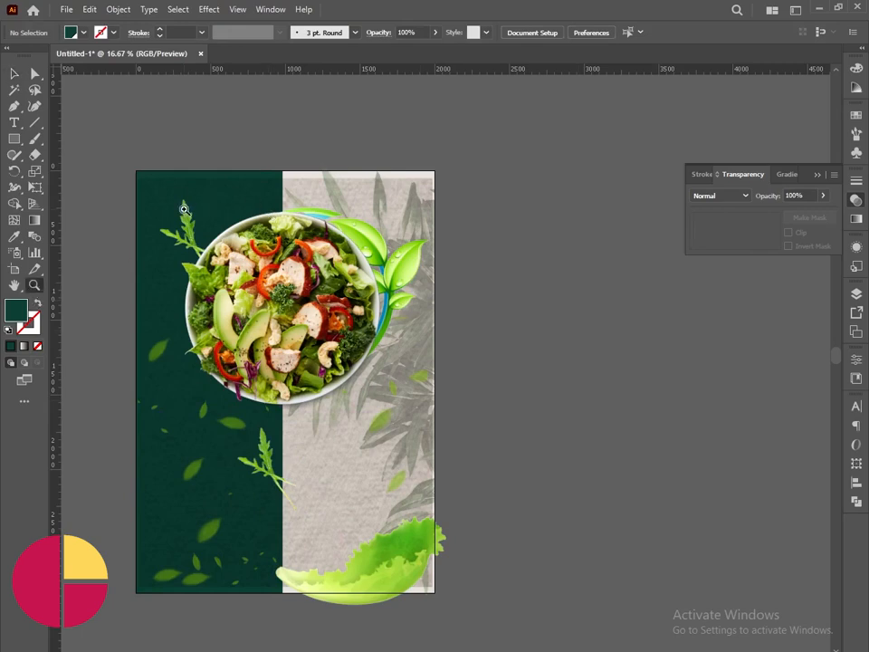
Draw a small circle with a light grey fill and no stroke above the artboard's top-left corner using the Ellipse tool
left_click(327, 279)
left_click(446, 343)
left_click(458, 341)
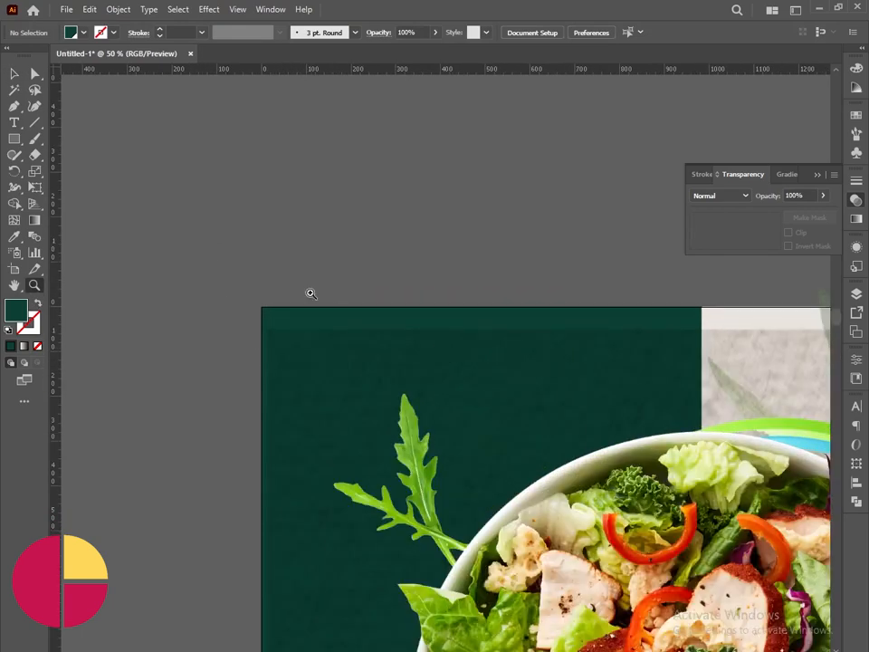
left_click(856, 116)
left_click(707, 180)
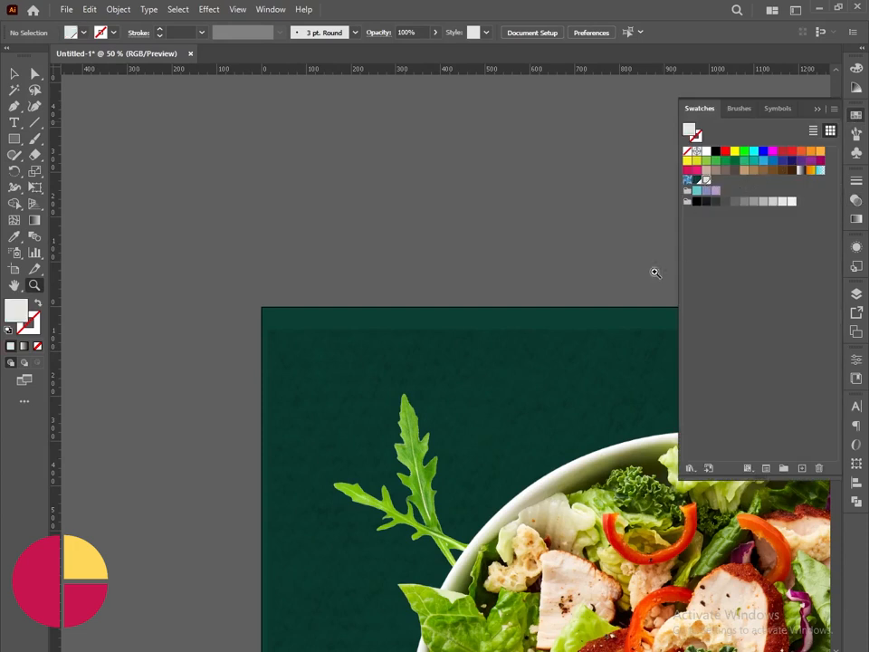
left_click(15, 139)
left_click(57, 171)
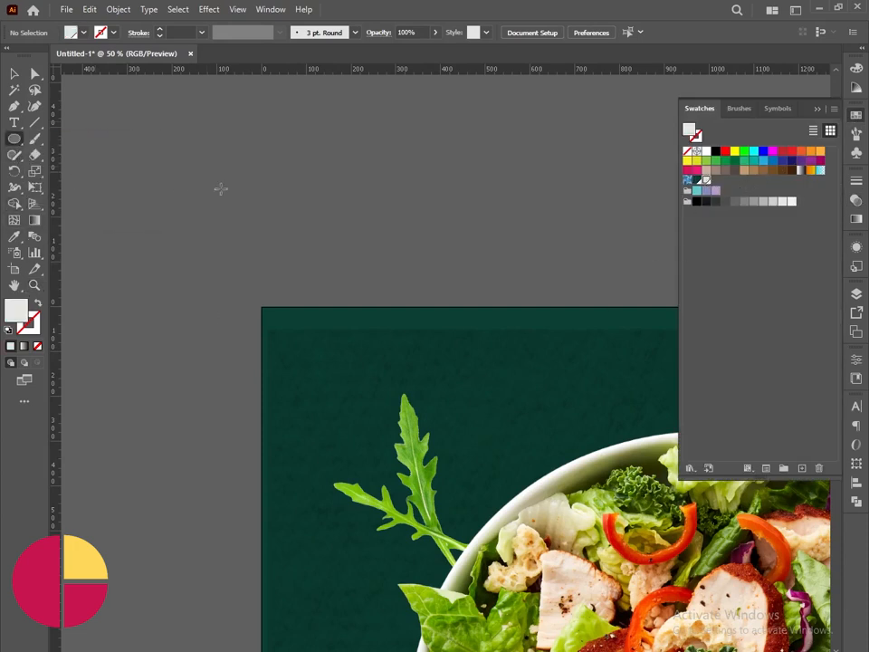
left_click_drag(265, 157, 286, 177)
Duplicate the small circle sideways at even spacing to form a row of six
left_click(15, 74)
key("ctrl+d")
key("ctrl+d")
key("ctrl+d")
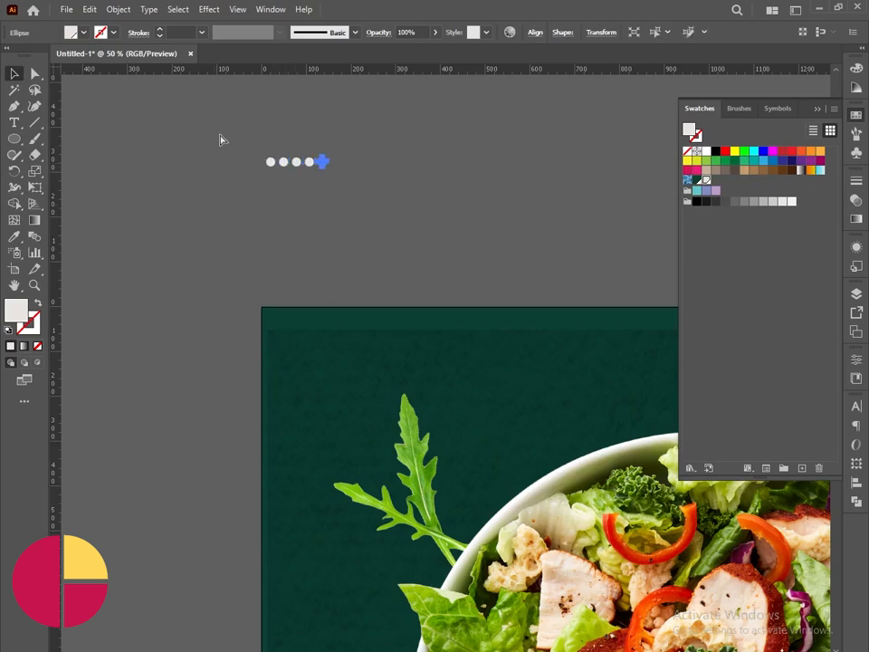
Select the whole row of six circles and place a copy of it directly below
left_click_drag(220, 139, 382, 231)
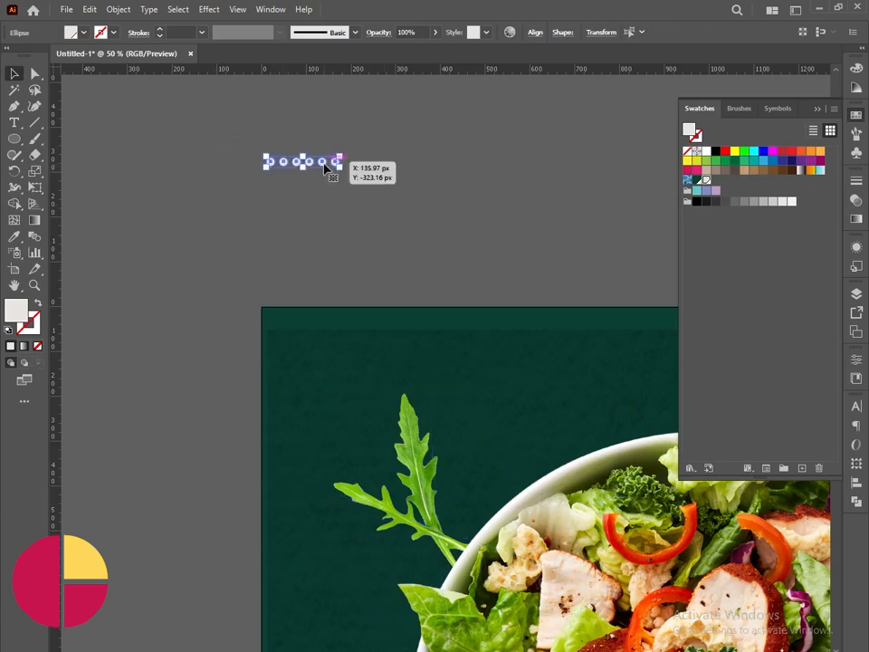
mouse_move(326, 168)
left_mouse_down()
mouse_move(322, 184)
mouse_move(326, 175)
left_mouse_up()
key("z")
left_click(324, 174)
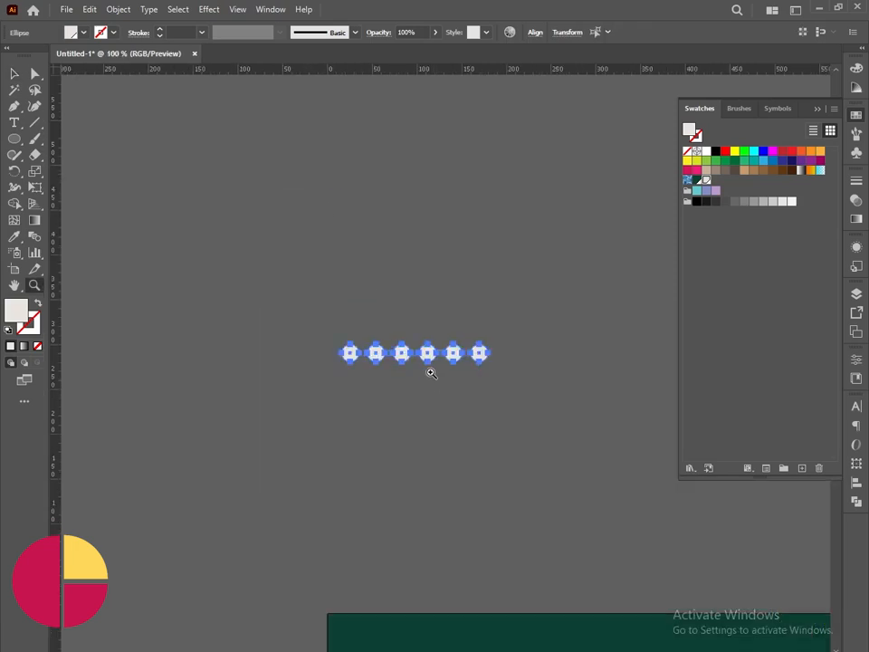
left_click(431, 373)
key("v")
left_click_drag(443, 339, 415, 240)
Repeat the row duplication downward until the dot grid has nine rows of circles
key("ctrl+d")
key("ctrl+d")
key("ctrl+d")
key("ctrl+d")
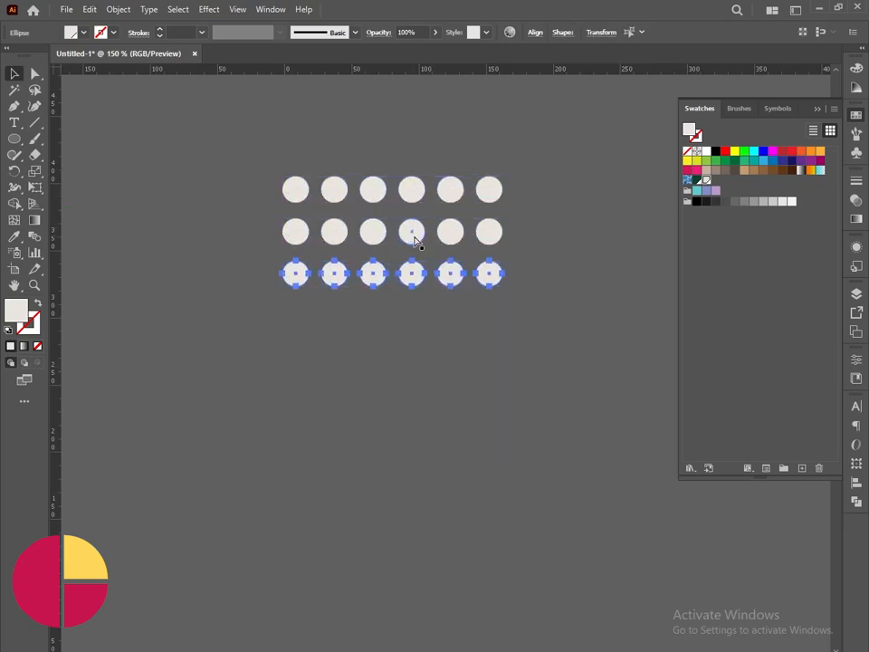
key("ctrl+d")
key("ctrl+d")
key("ctrl+d")
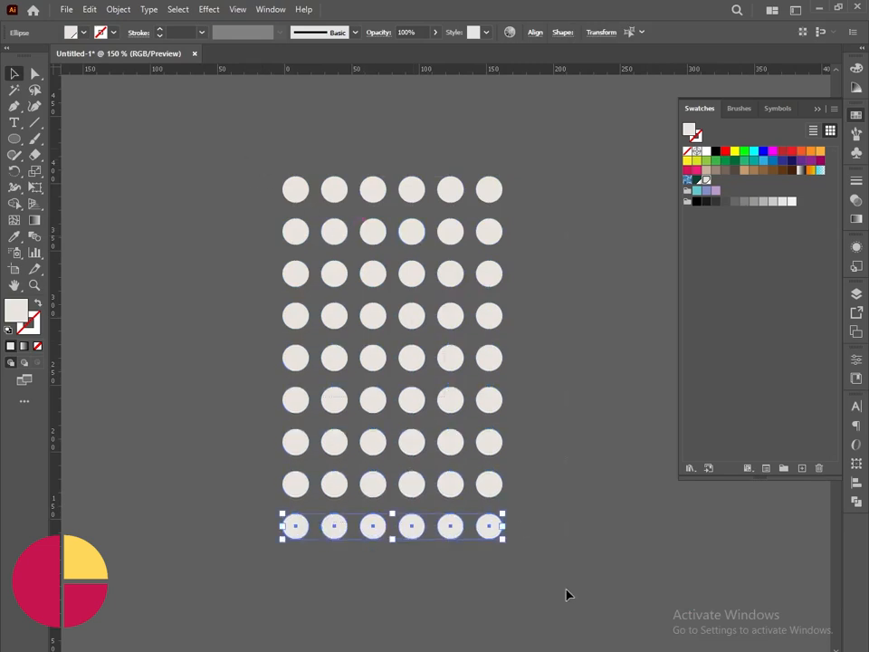
Select all circles of the dot grid and group them
key("ctrl+a")
key("z")
left_click(567, 587, "alt")
left_click(519, 502, "alt")
left_click(502, 396, "alt")
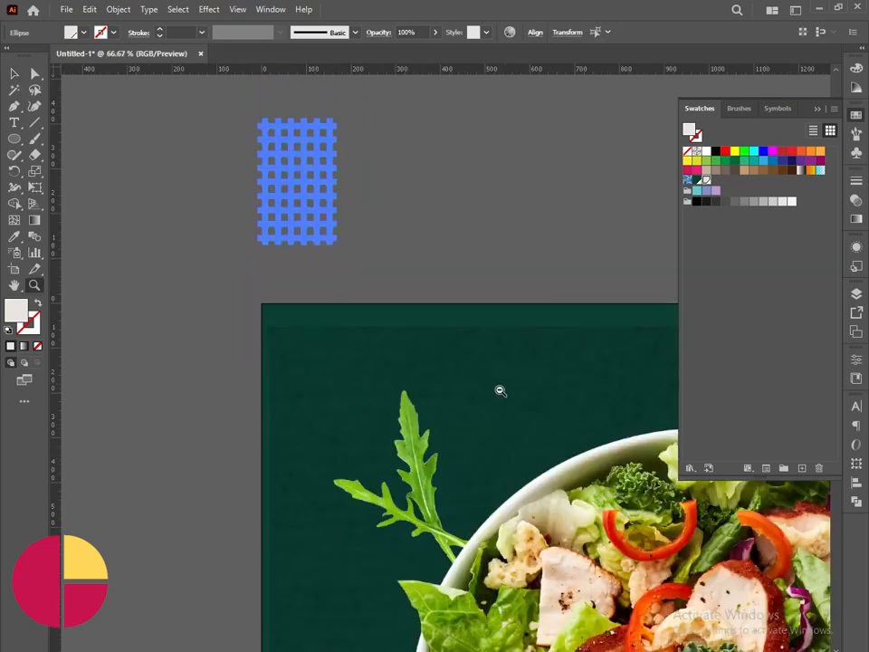
left_click(498, 387, "alt")
key("ctrl+g")
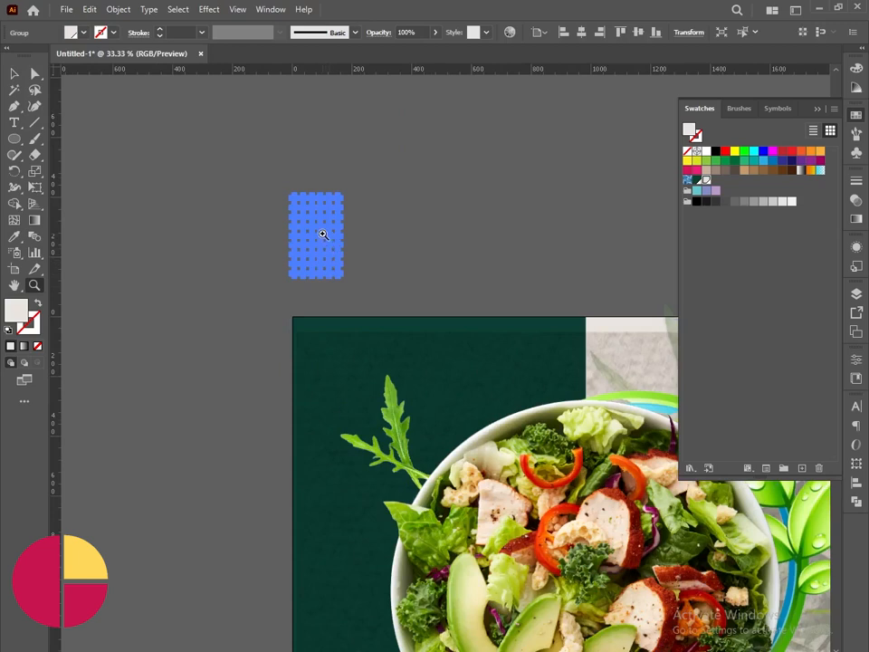
Move the dot grid into the artboard's upper-left corner and scale it down to fit beside the herb sprig
key("v")
left_click_drag(323, 234, 340, 388)
left_click_drag(360, 431, 348, 408)
left_click(431, 245)
Show the hidden Layer 2 that holds the flyer's text and fit the artboard in view
key("z")
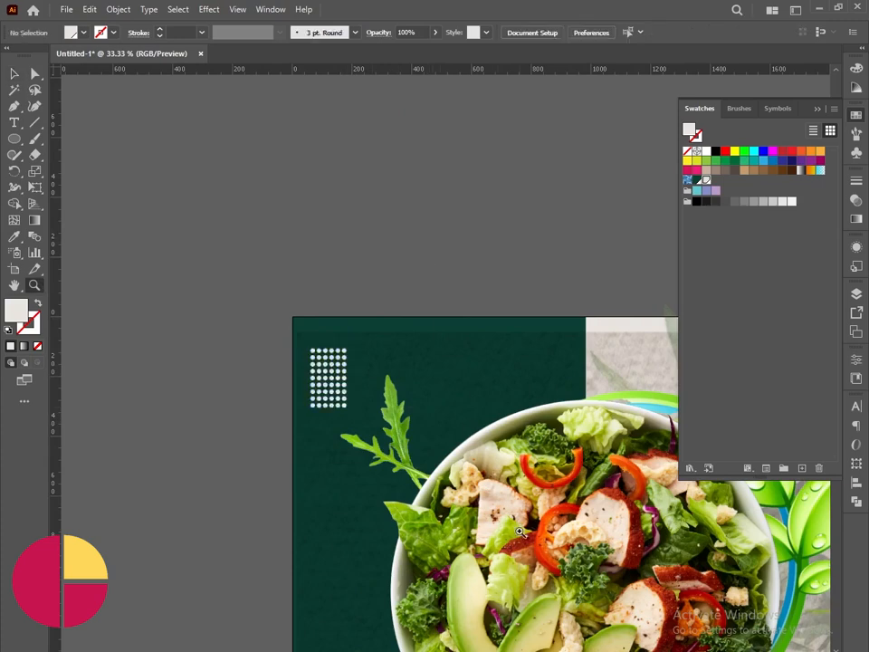
left_click(524, 535, "alt")
left_click(535, 472, "alt")
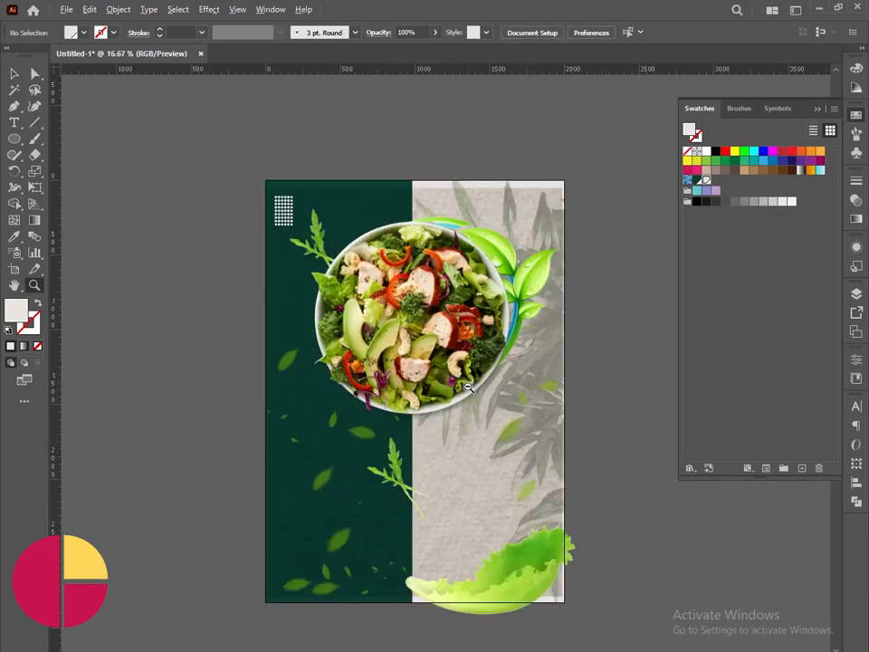
left_click(857, 299)
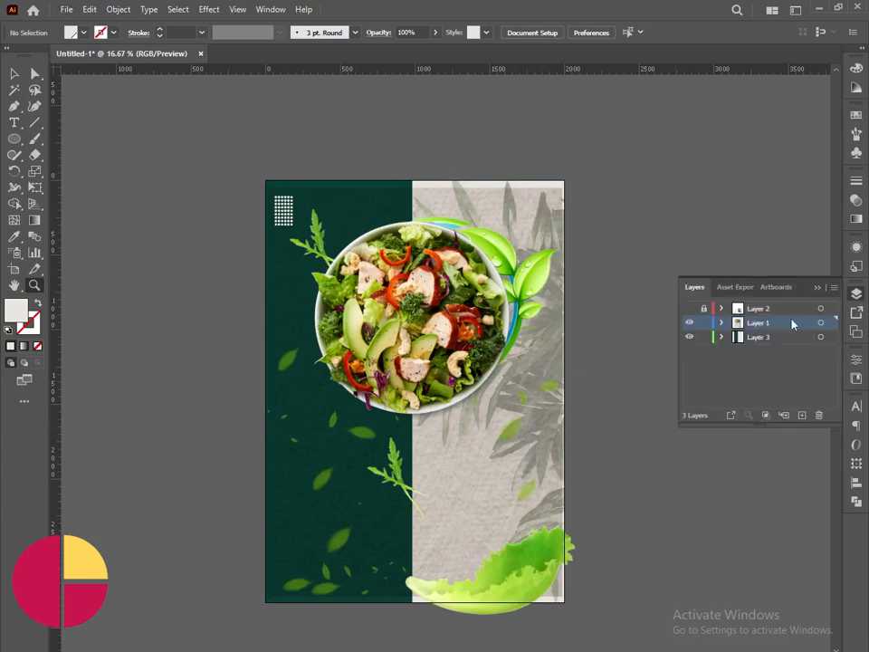
left_click(689, 321)
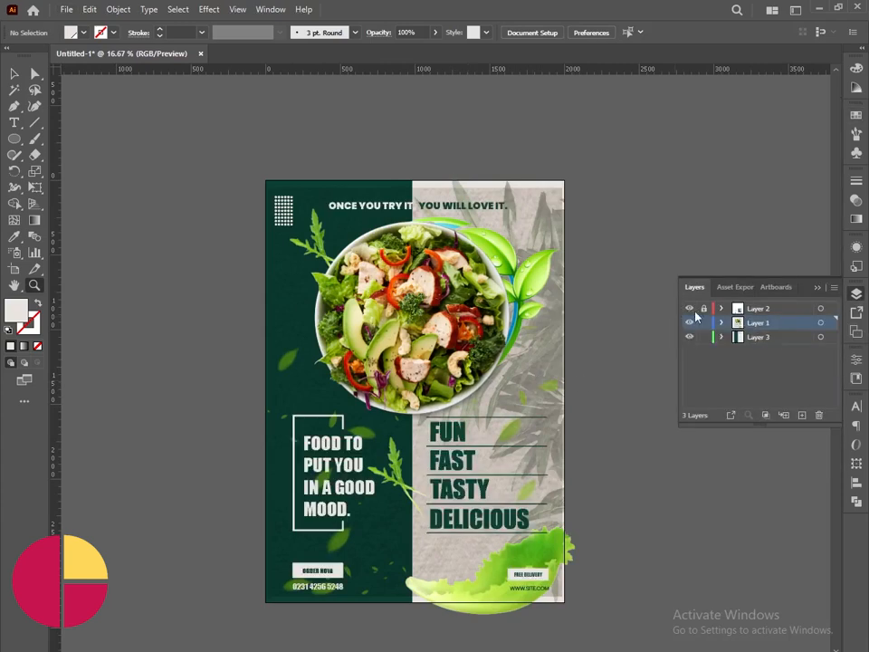
left_click(12, 70)
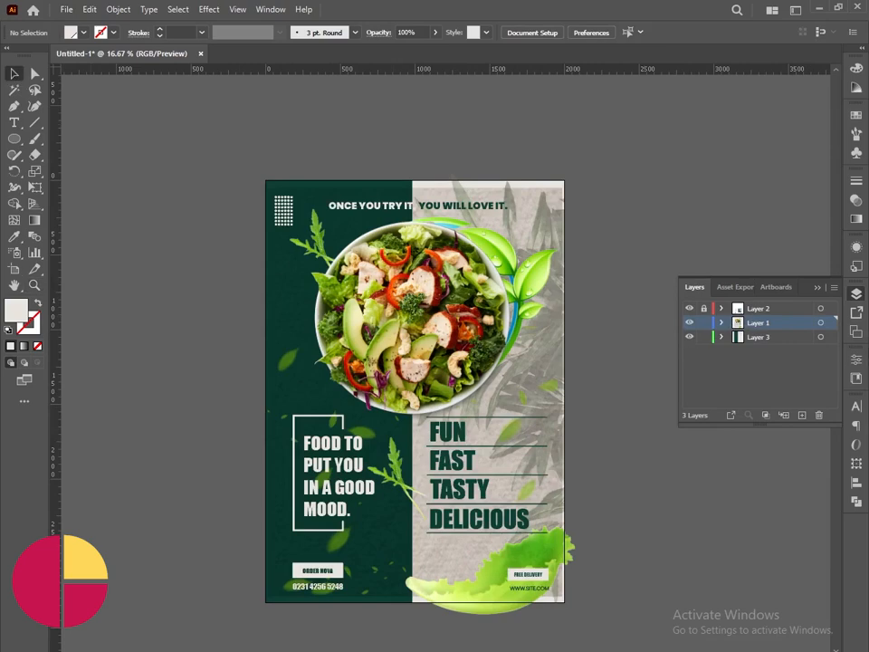
left_click(817, 287)
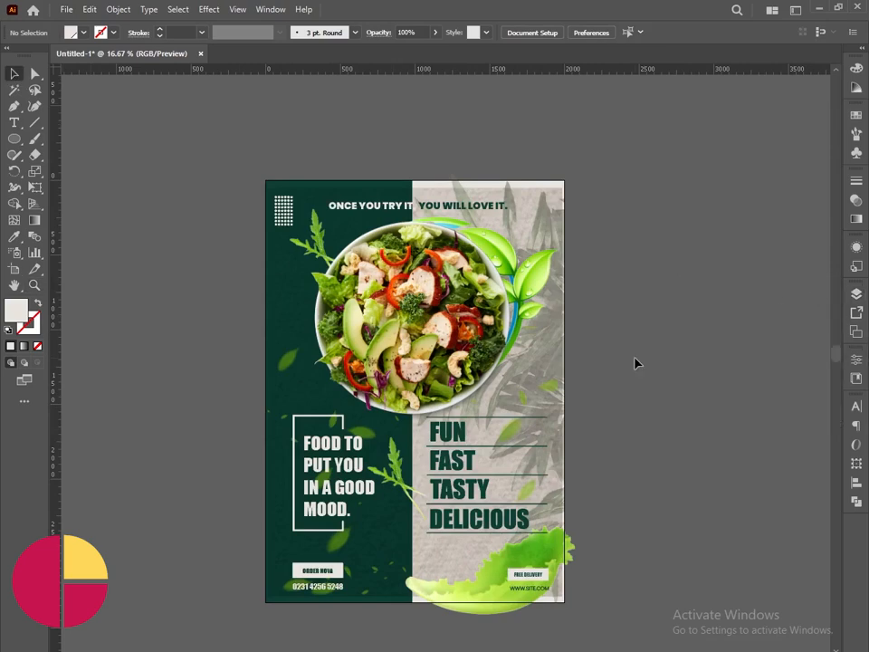
key("ctrl+0")
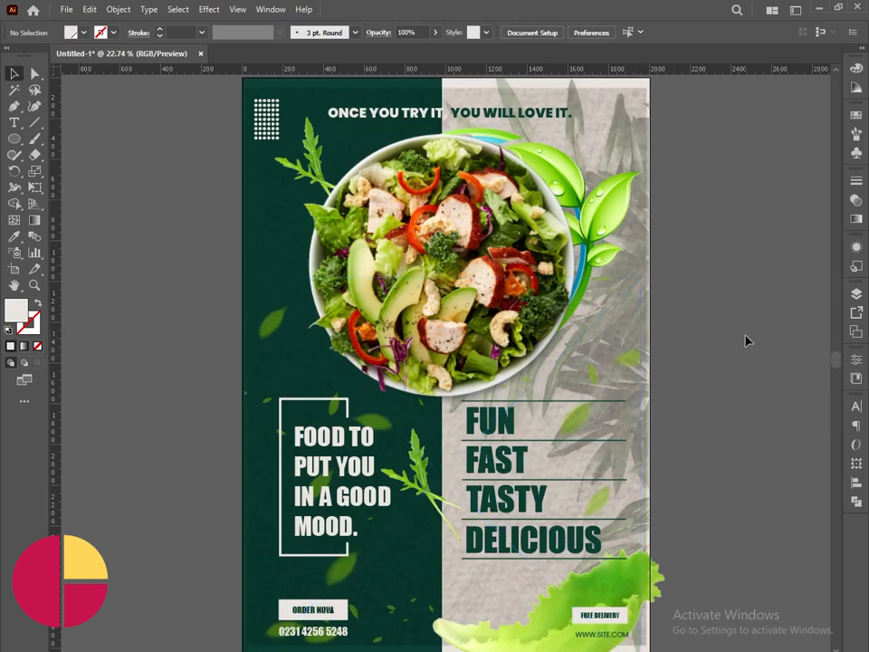
Draw a rectangle covering the entire artboard and cut it from its current layer
left_click(472, 337, "alt")
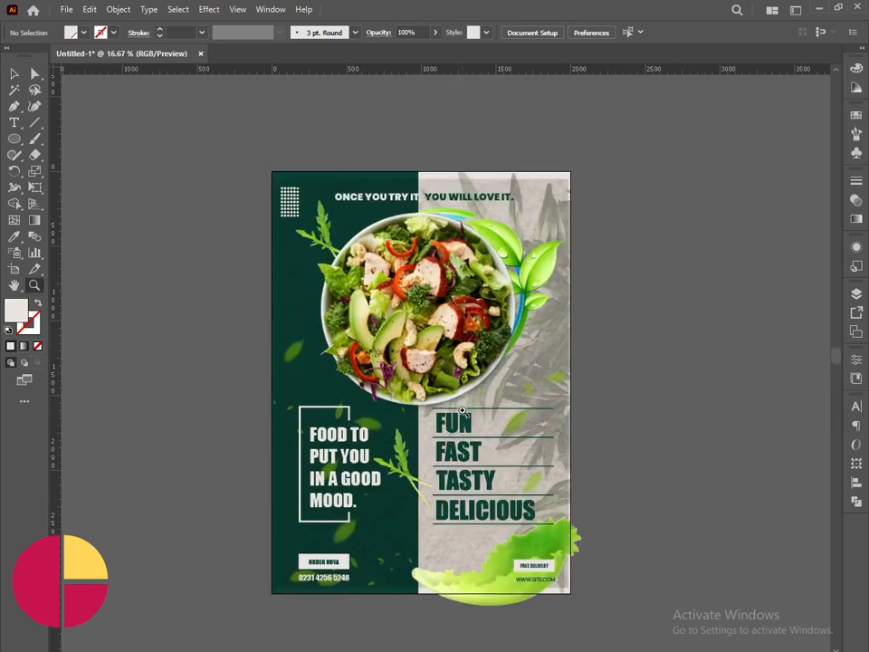
key("m")
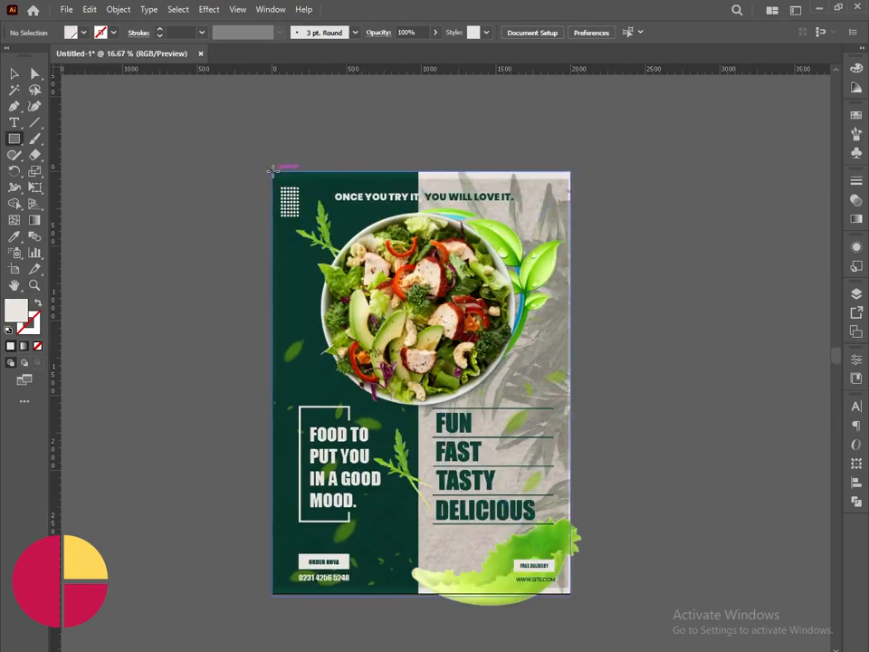
mouse_move(268, 166)
left_mouse_down()
mouse_move(514, 548)
mouse_move(571, 593)
left_mouse_up()
key("ctrl+z")
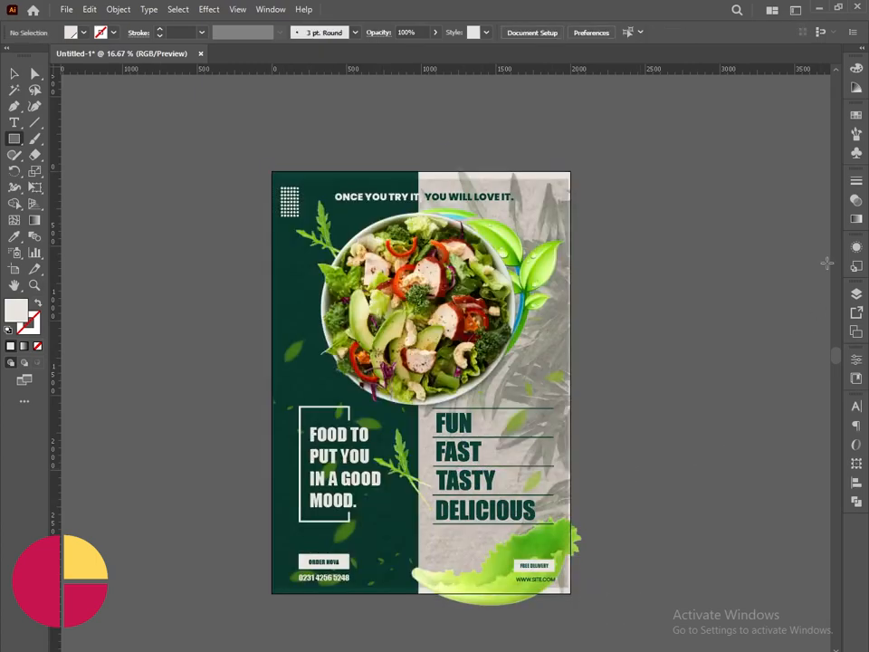
Unlock and activate Layer 2, and paste the artboard-sized rectangle in front of its contents
left_click(857, 294)
left_click(795, 312)
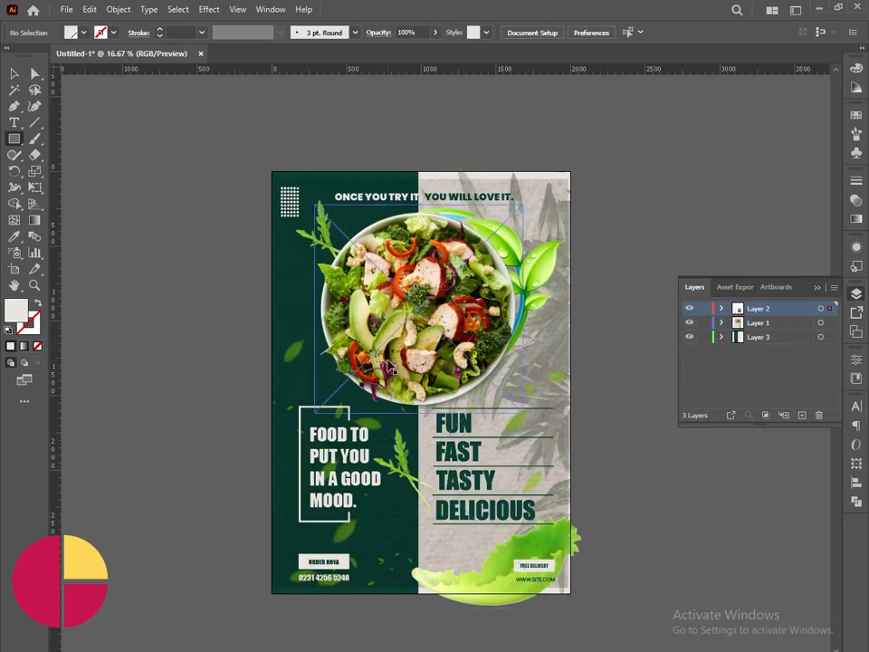
key("ctrl+shift+z")
key("v")
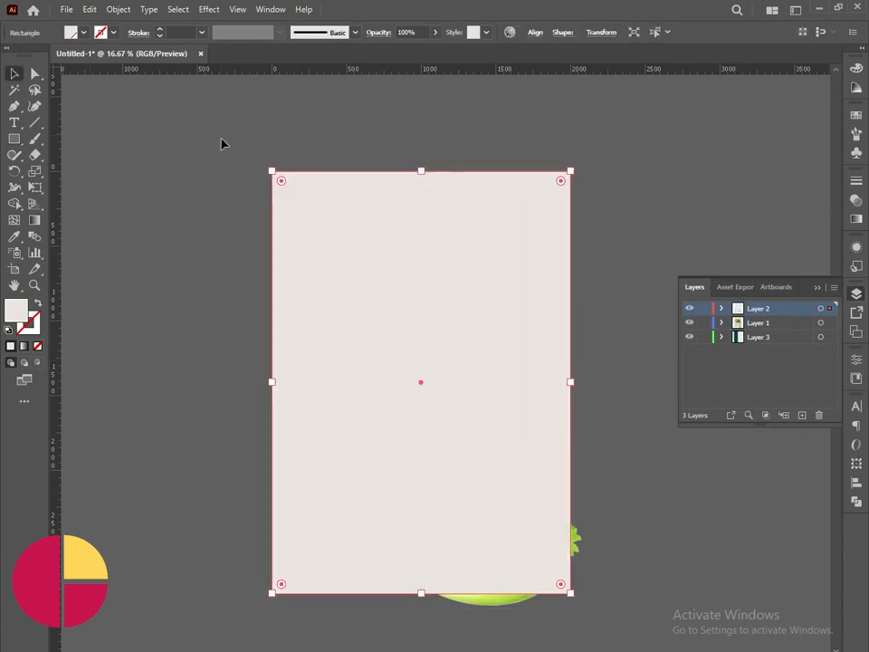
Select all the artwork and make a clipping mask with the rectangle so everything is cropped to the artboard
key("ctrl+a")
right_click(470, 295)
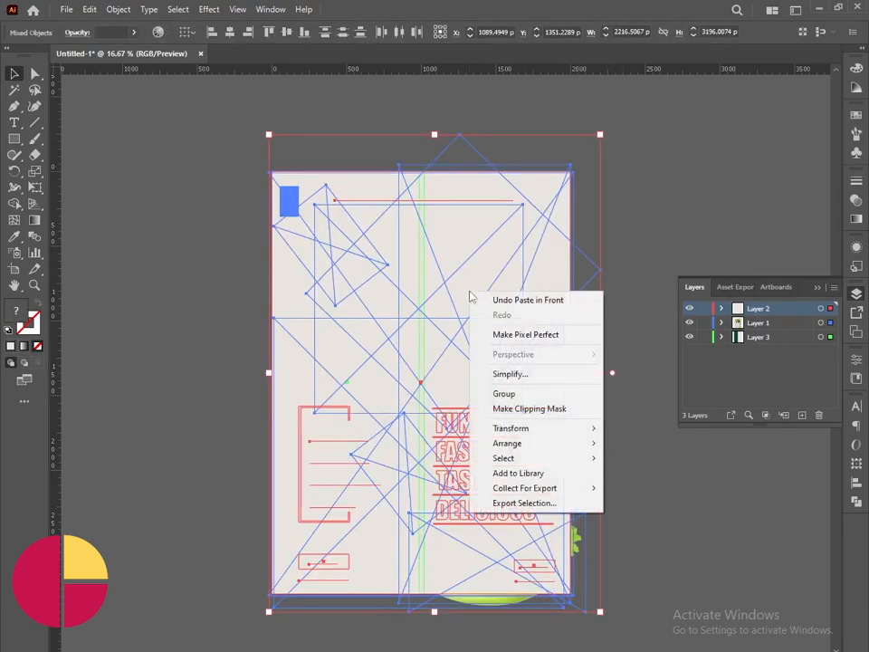
left_click(529, 408)
left_click(640, 462)
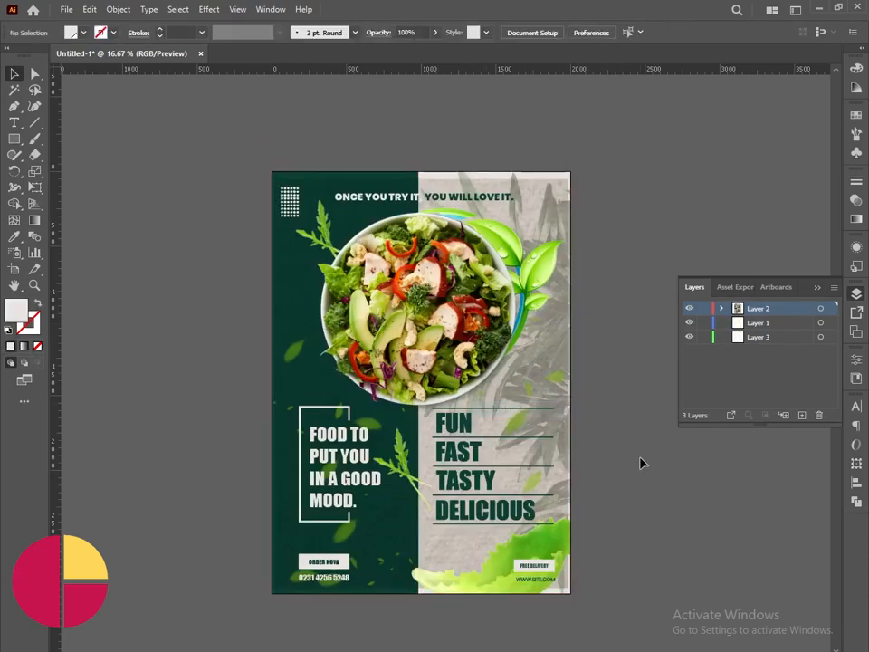
scroll(640, 461, "up", 1)
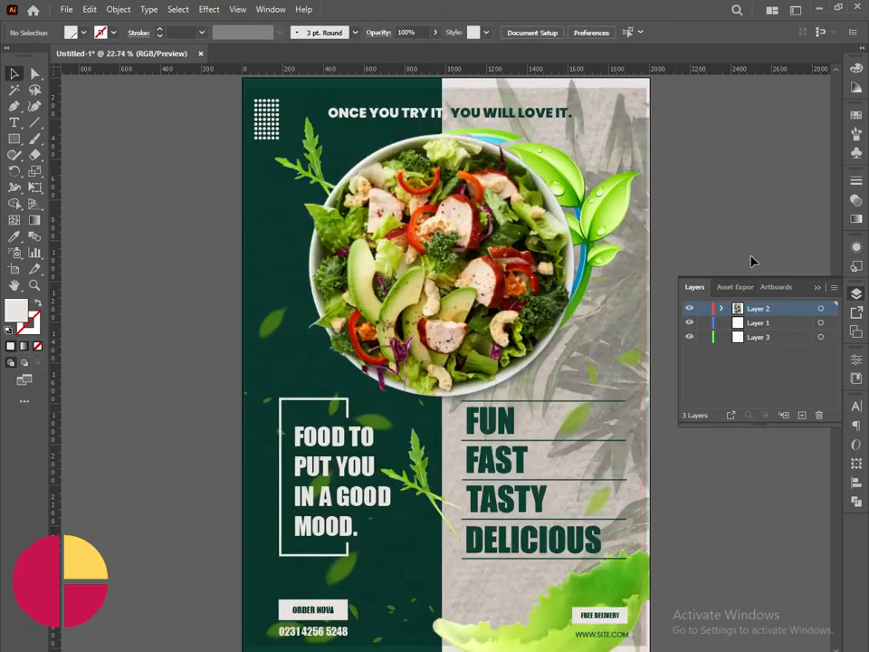
left_click(816, 287)
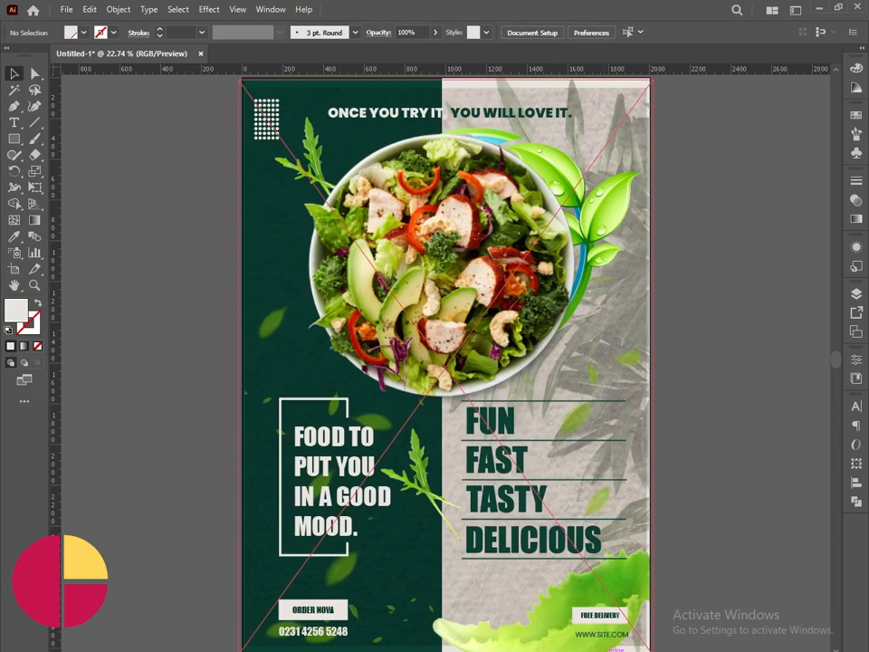
mouse_move(582, 651)
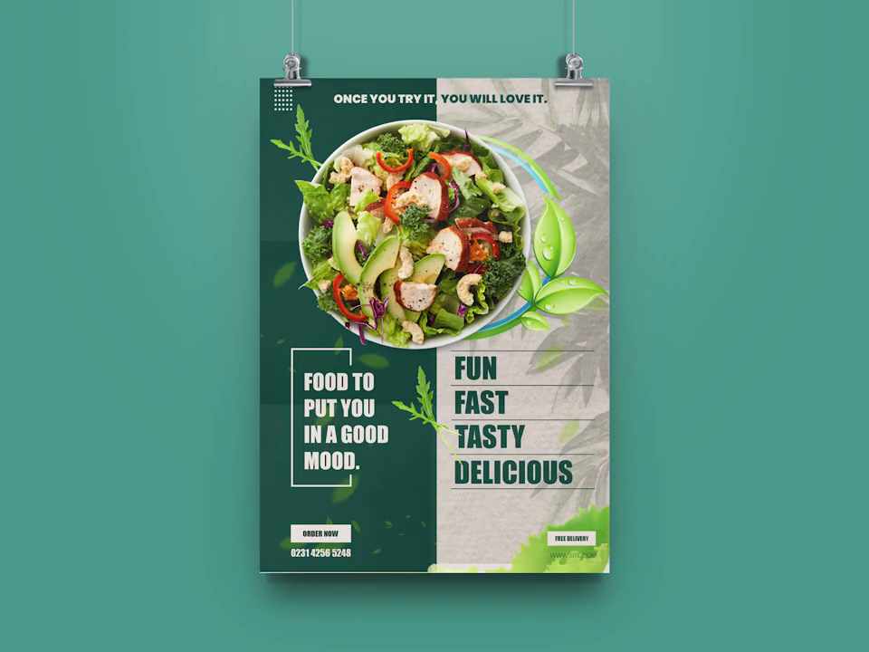